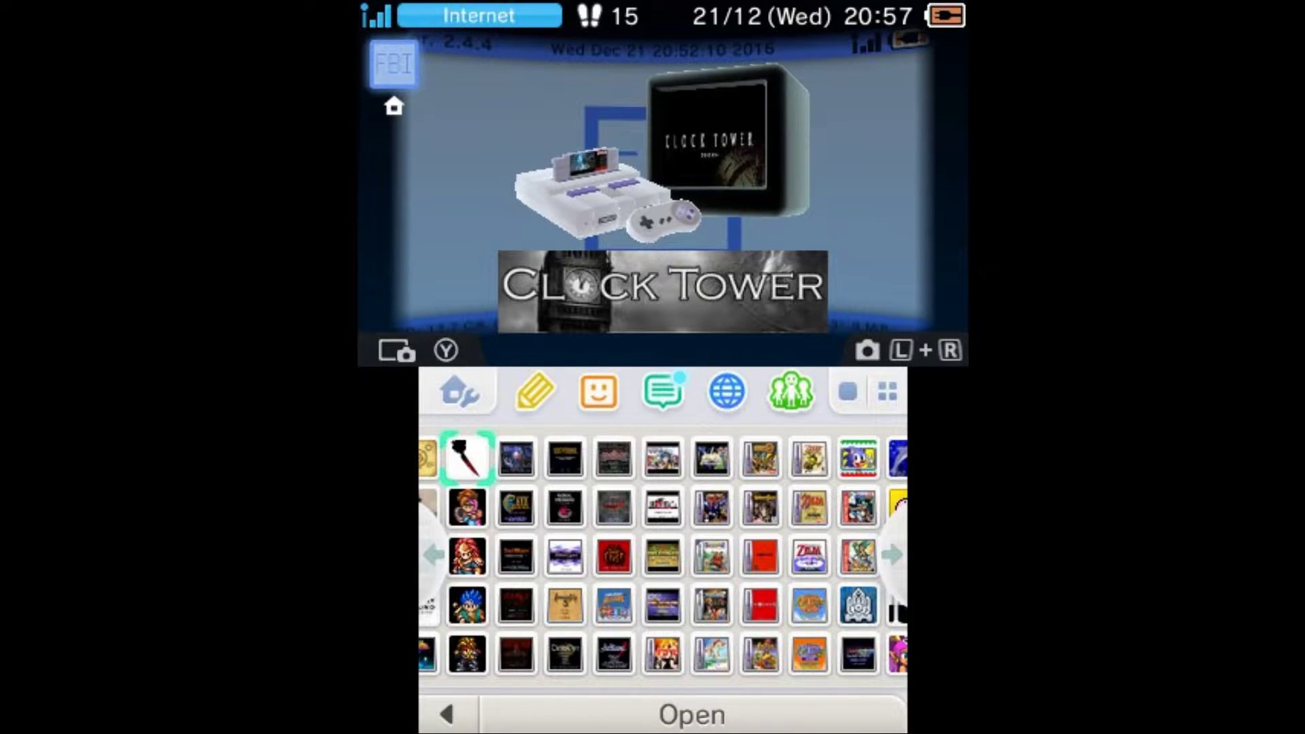
Step: Preview HOME Menu banners for Terranigma, Secret of Mana, Soul Blazer, Bahamut Lagoon and FBI
click(516, 457)
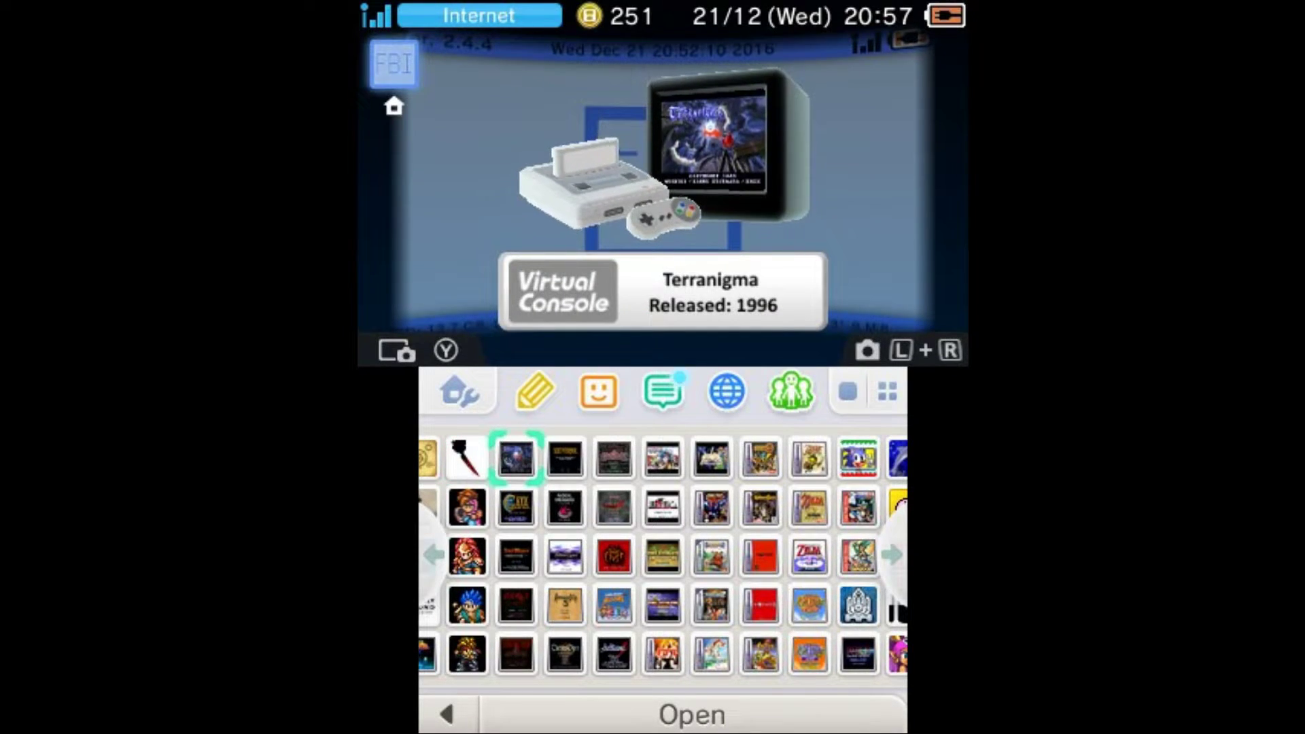
click(516, 507)
click(467, 506)
click(516, 507)
click(517, 556)
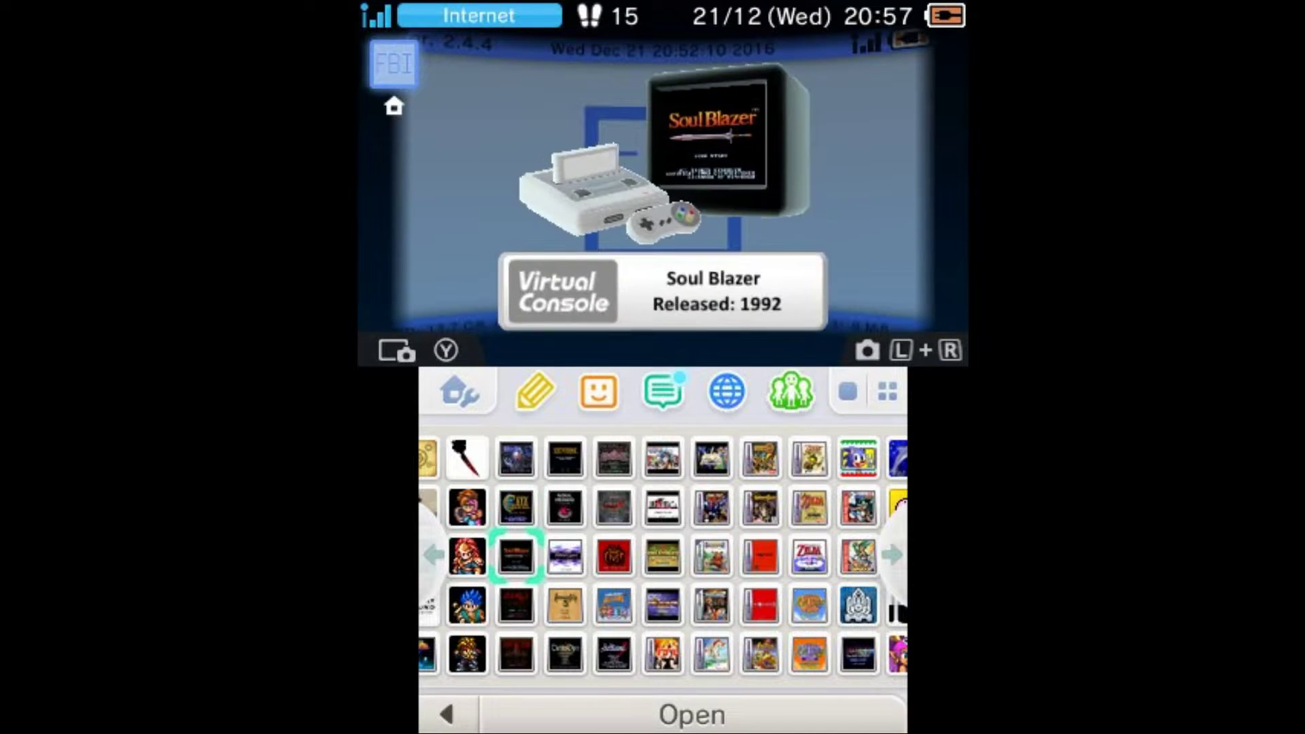
click(565, 555)
click(565, 507)
click(565, 457)
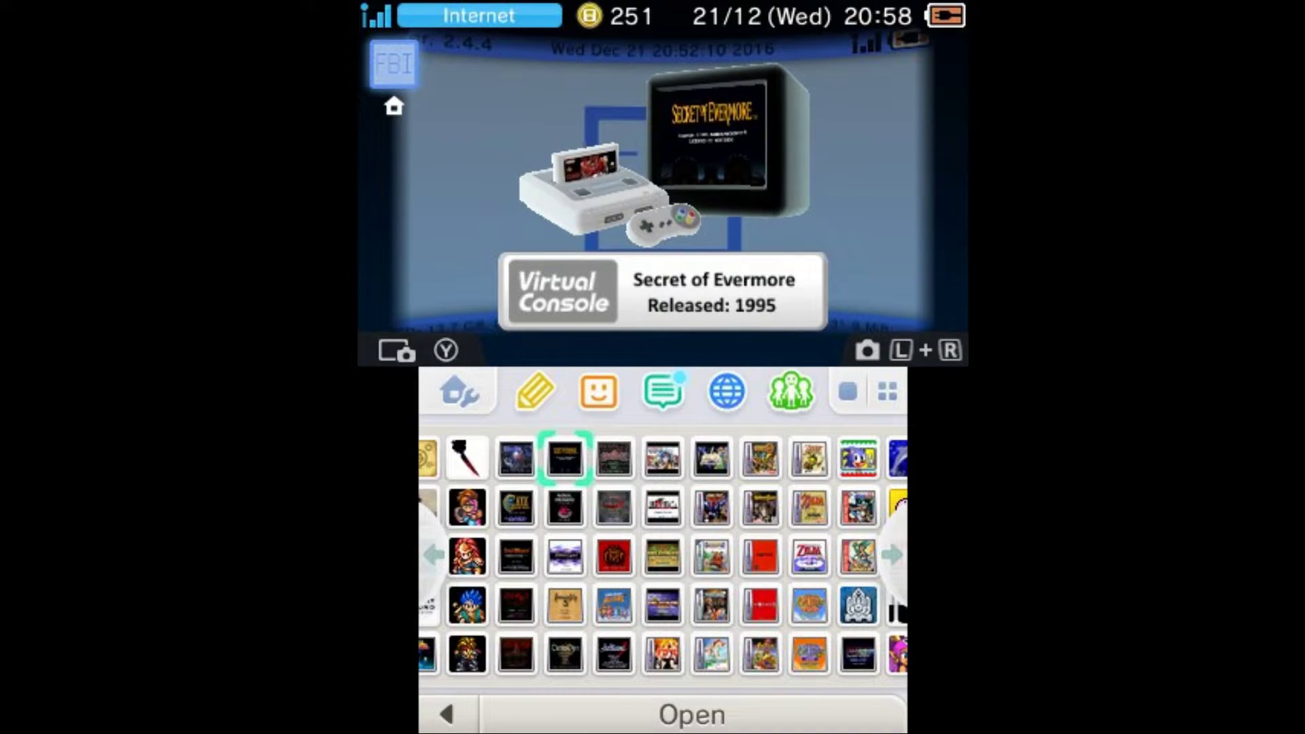
Step: Browse more installed games, including Lunar Legend, then return to Terranigma
click(614, 458)
click(663, 457)
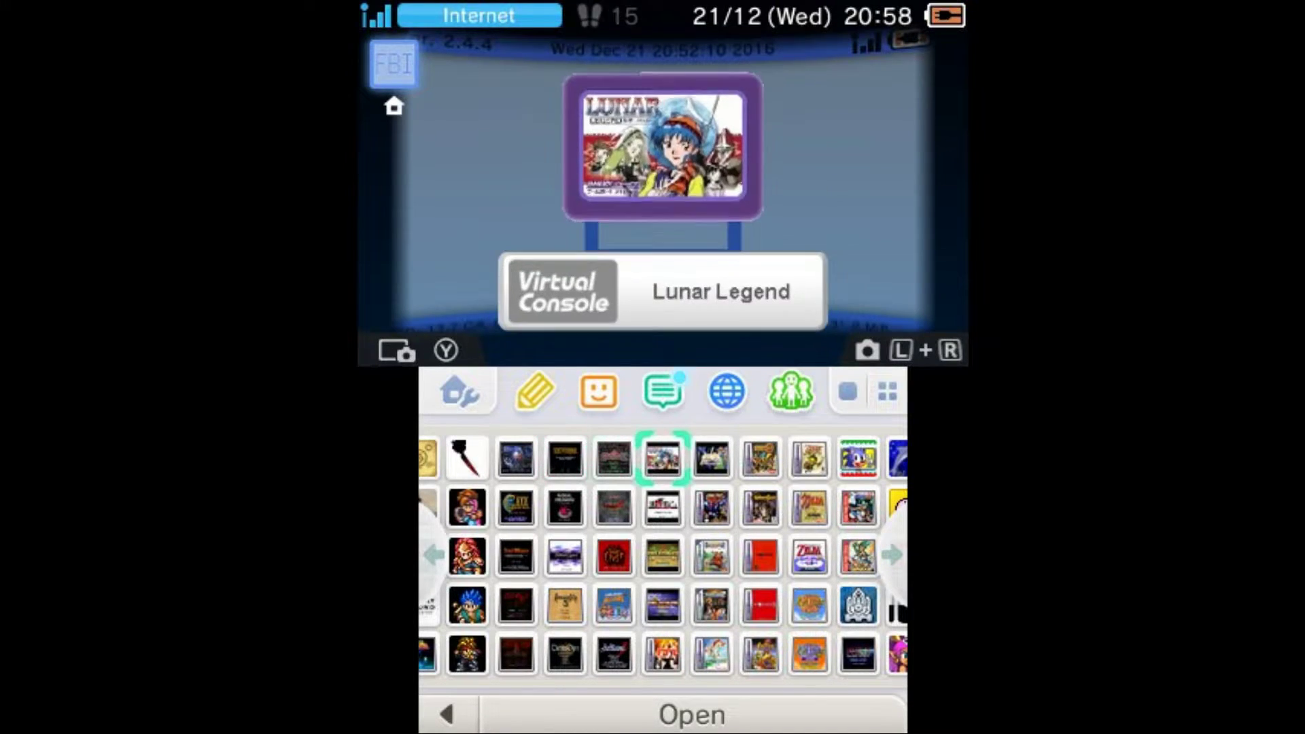
click(712, 457)
click(712, 507)
click(761, 506)
click(809, 507)
click(516, 458)
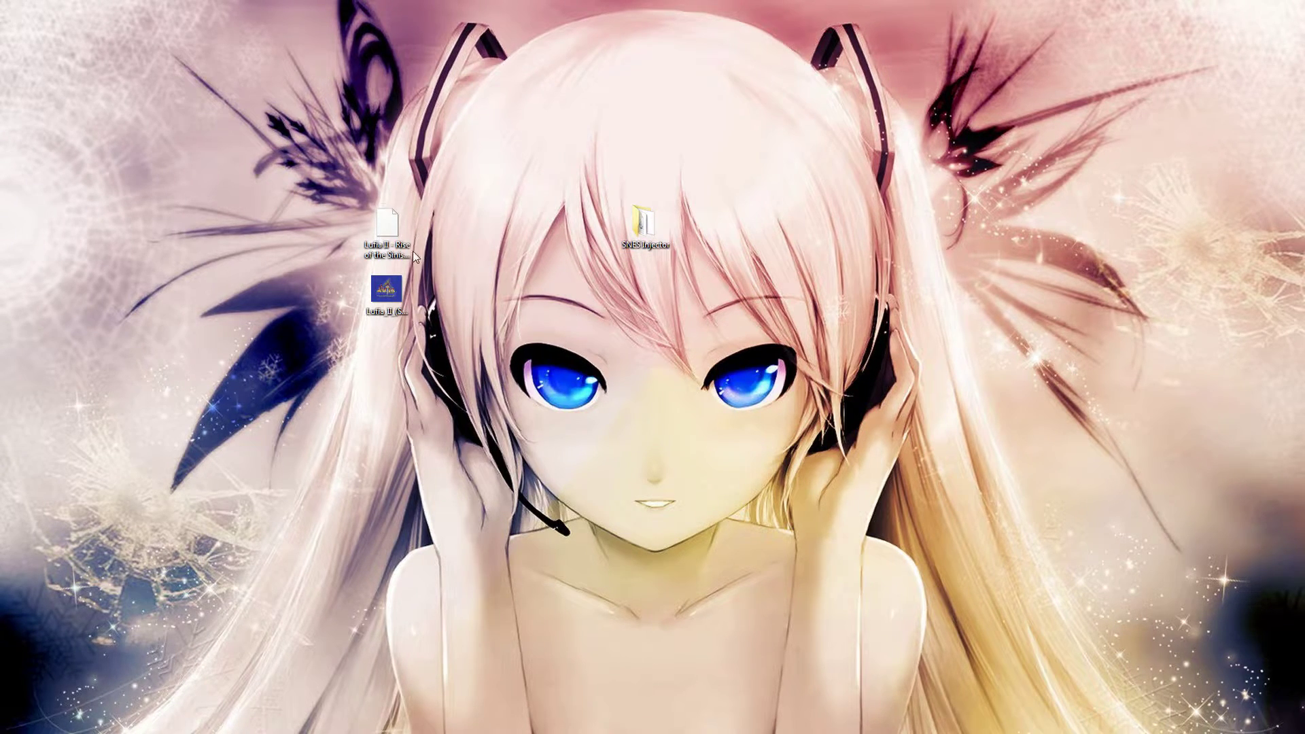
Step: Open the SNES Injector folder and launch Ultimate SNES VC Injector for 3DS.exe
click(412, 214)
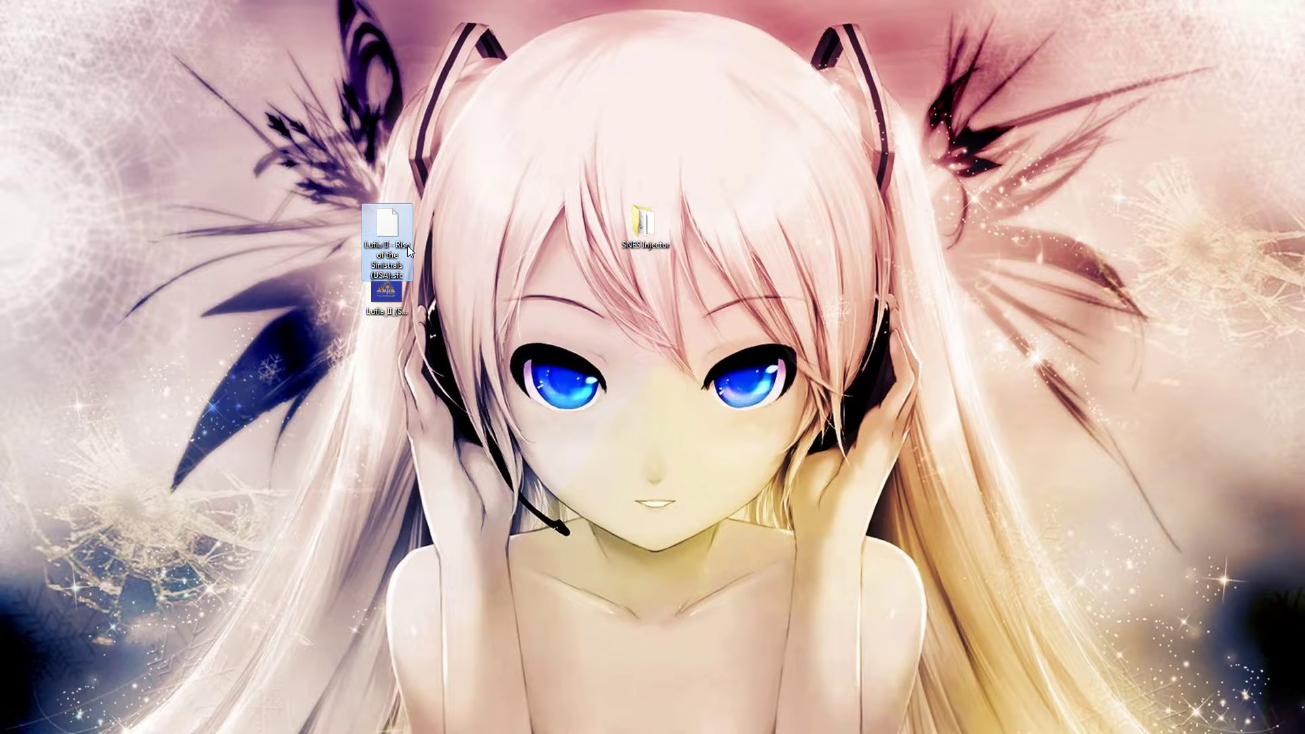
click(398, 296)
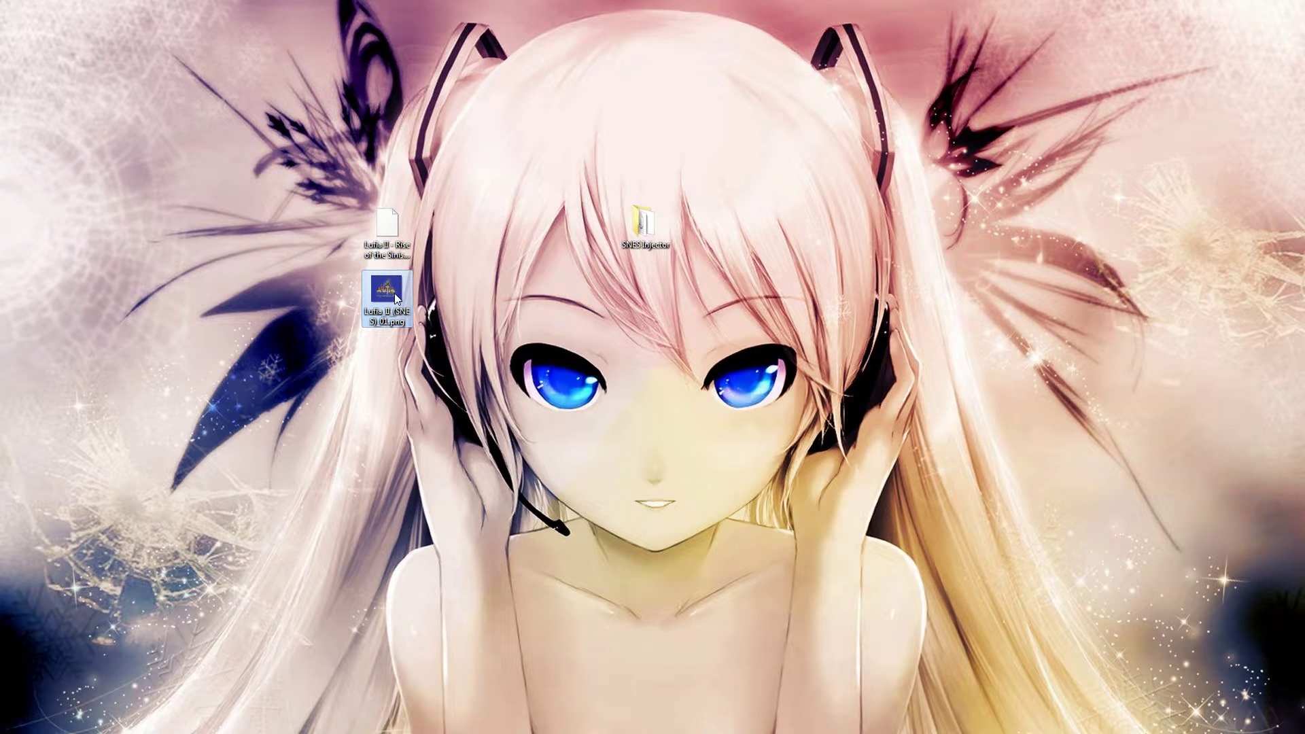
click(452, 284)
double_click(668, 234)
click(918, 298)
click(902, 307)
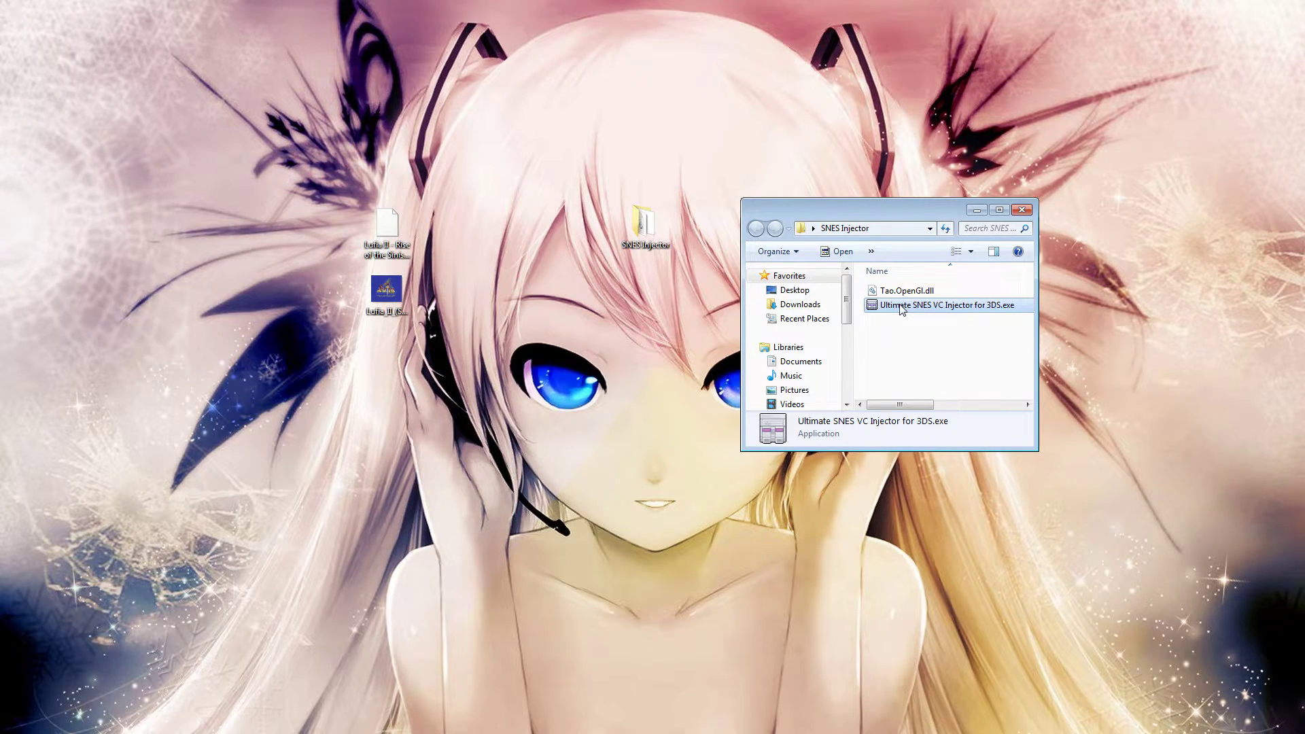
double_click(902, 308)
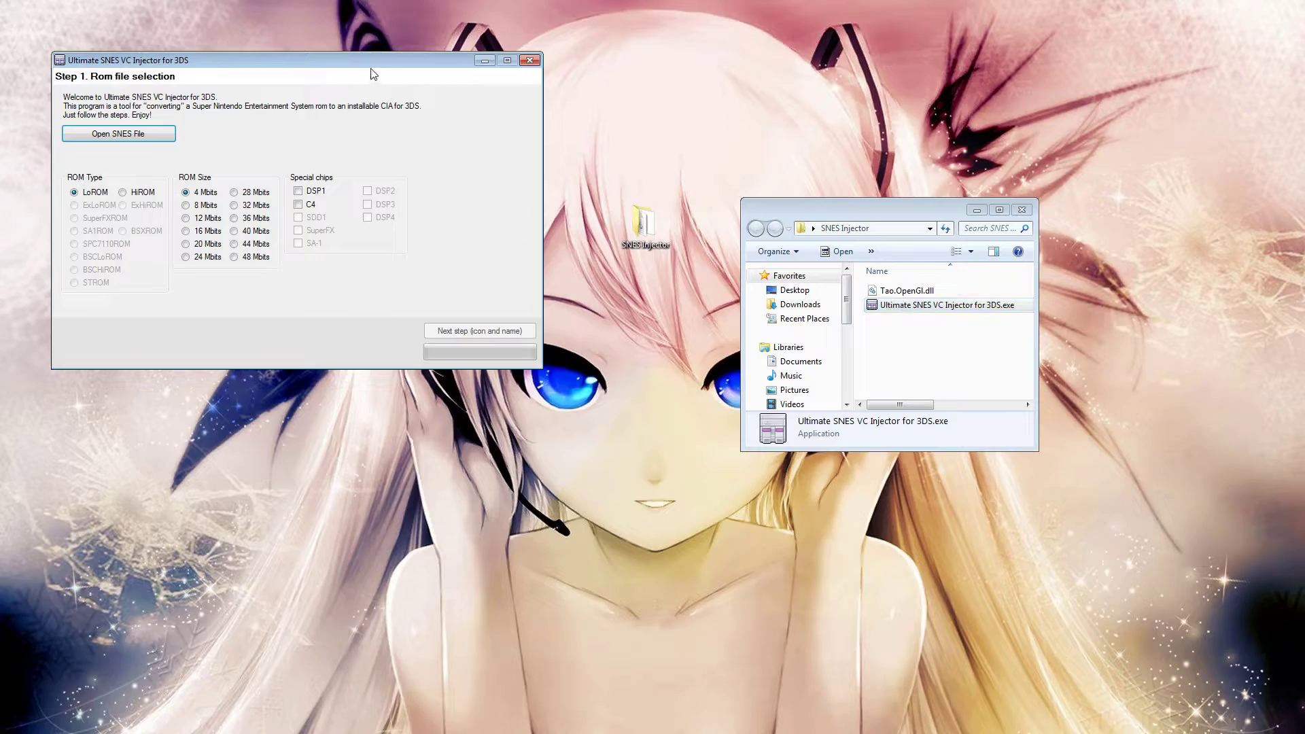
Step: Load Lufia II - Rise of the Sinistrals (USA).sfc as a 20-Mbit LoROM and go to icon and name
drag(376, 66, 1043, 177)
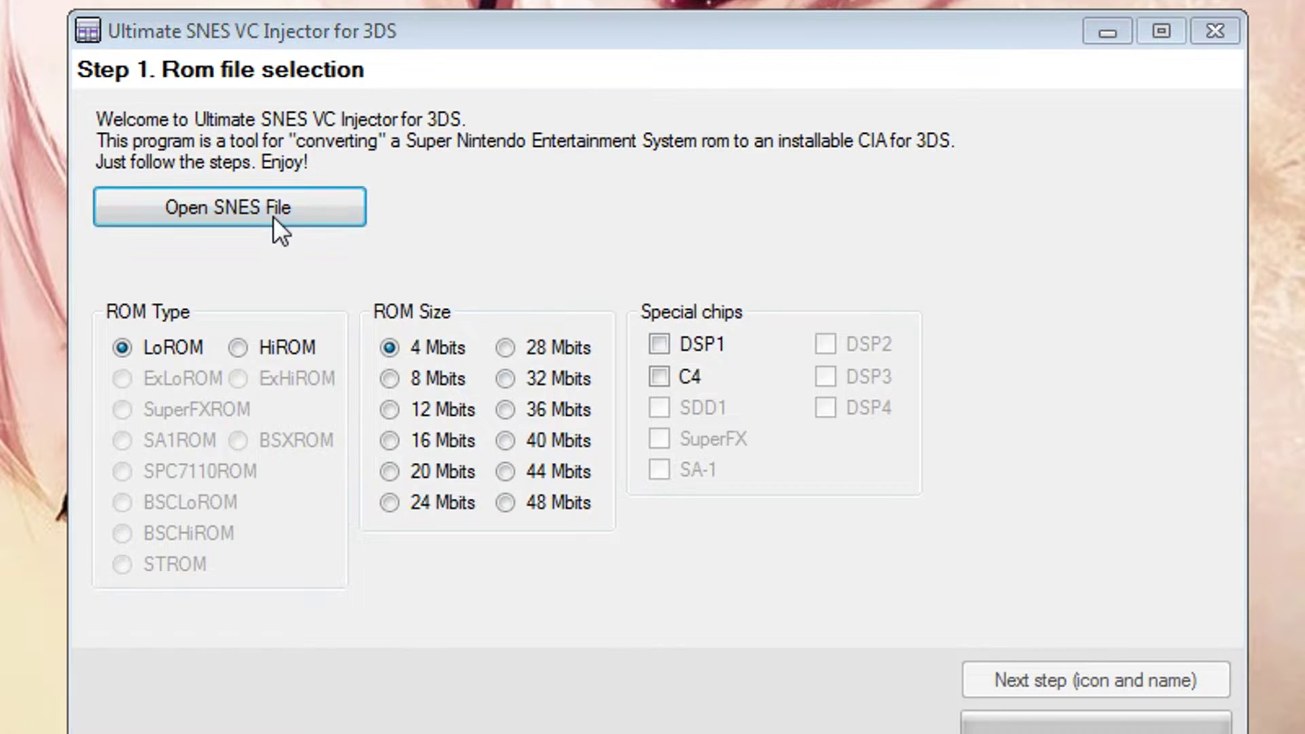
click(275, 219)
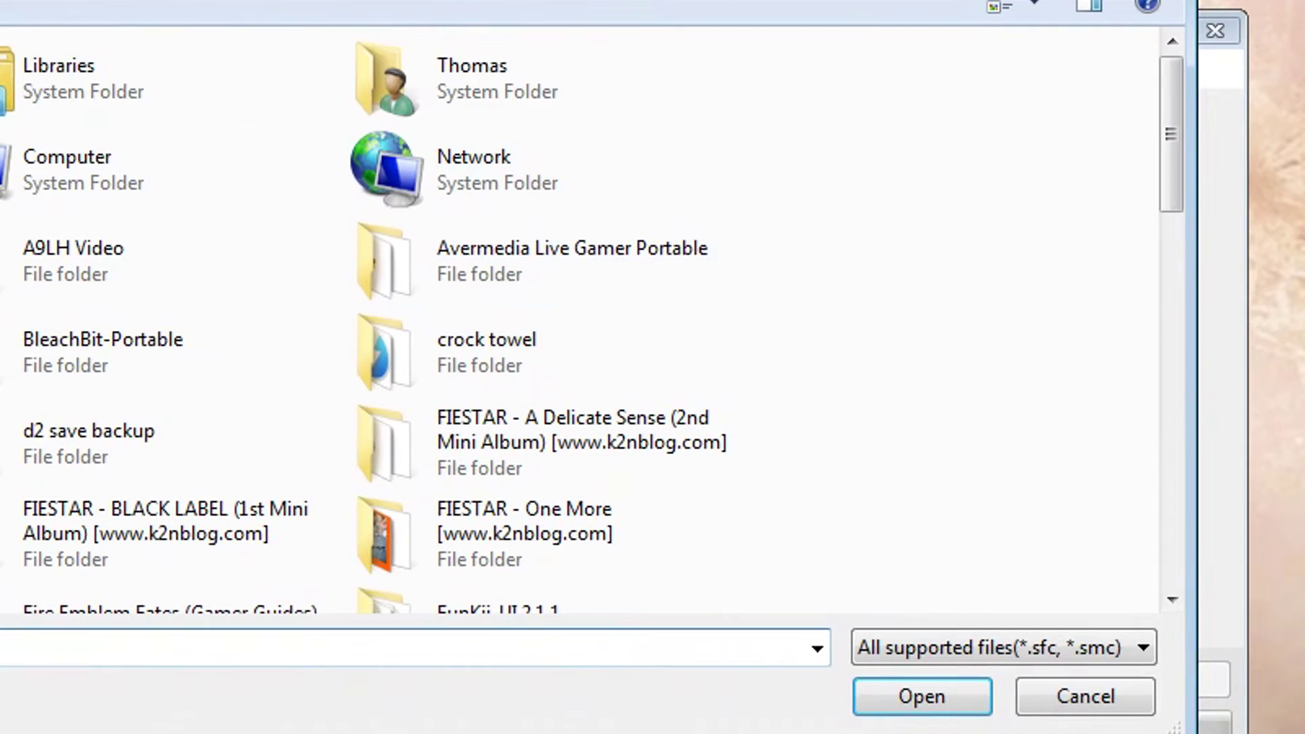
drag(1169, 193, 1145, 520)
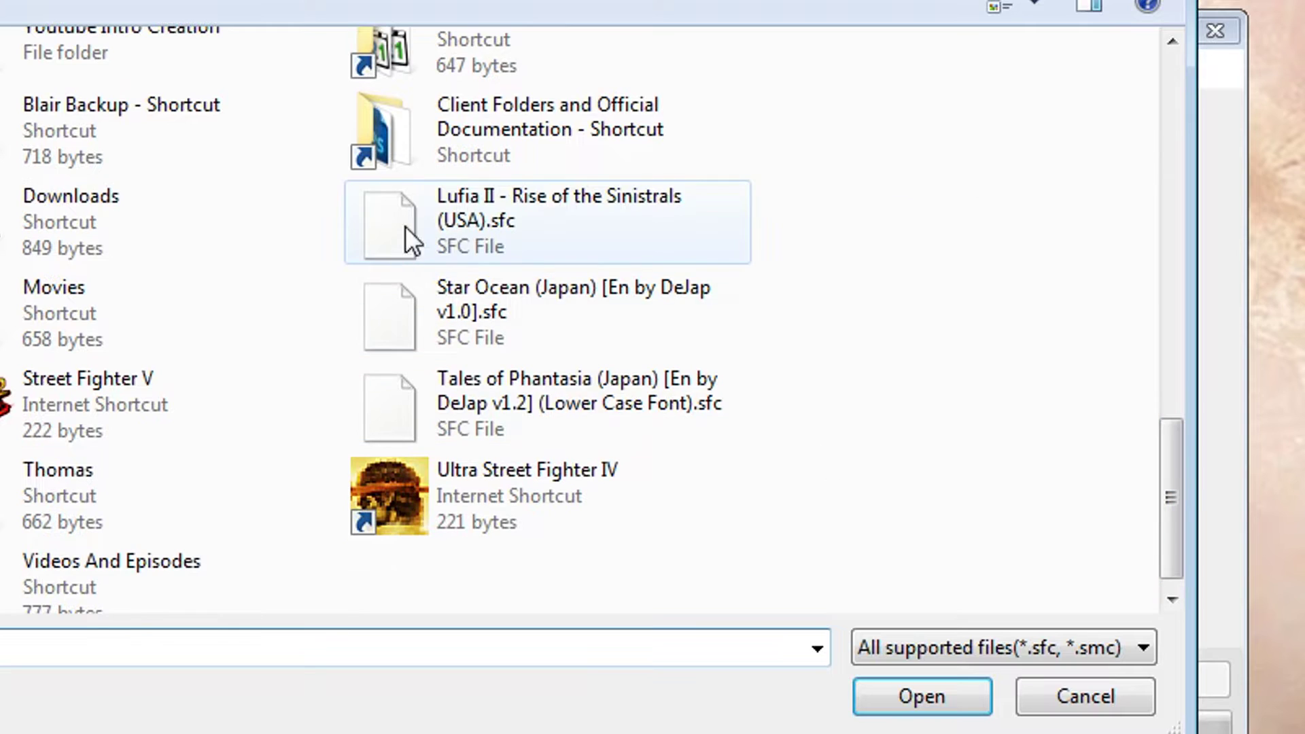
double_click(446, 216)
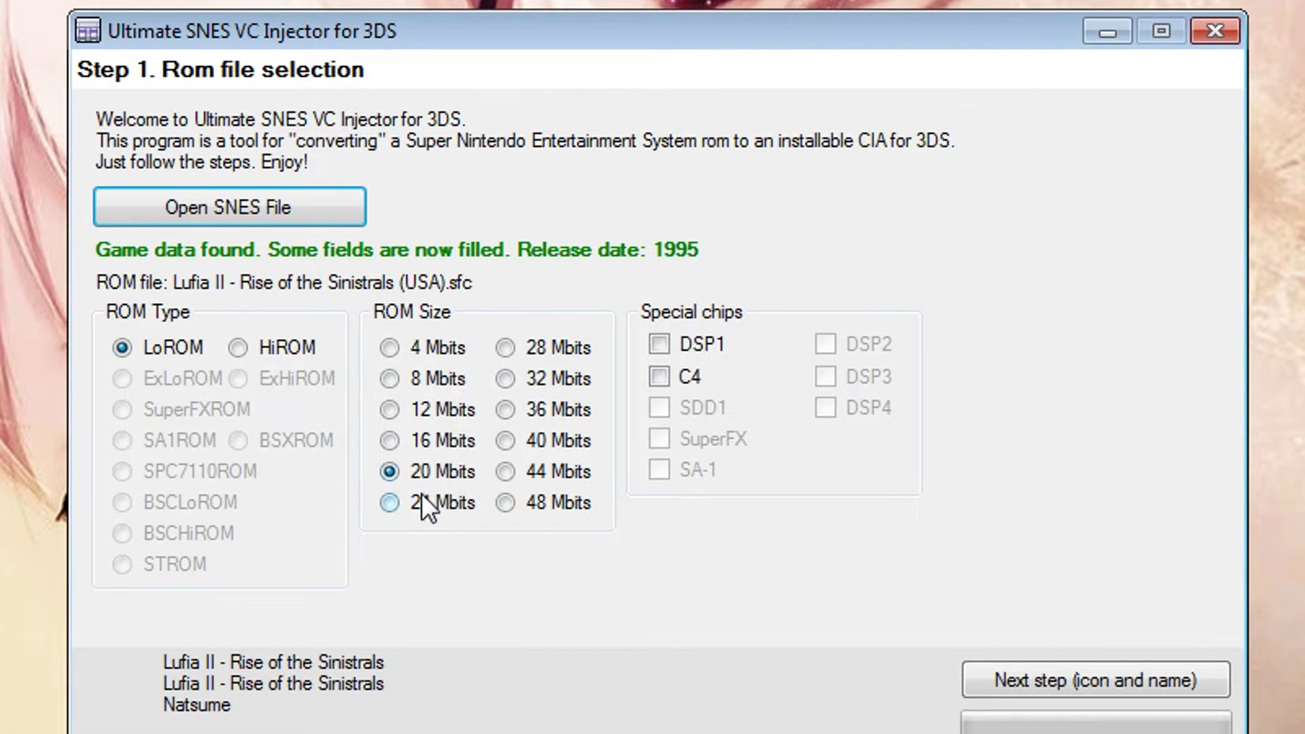
click(1137, 673)
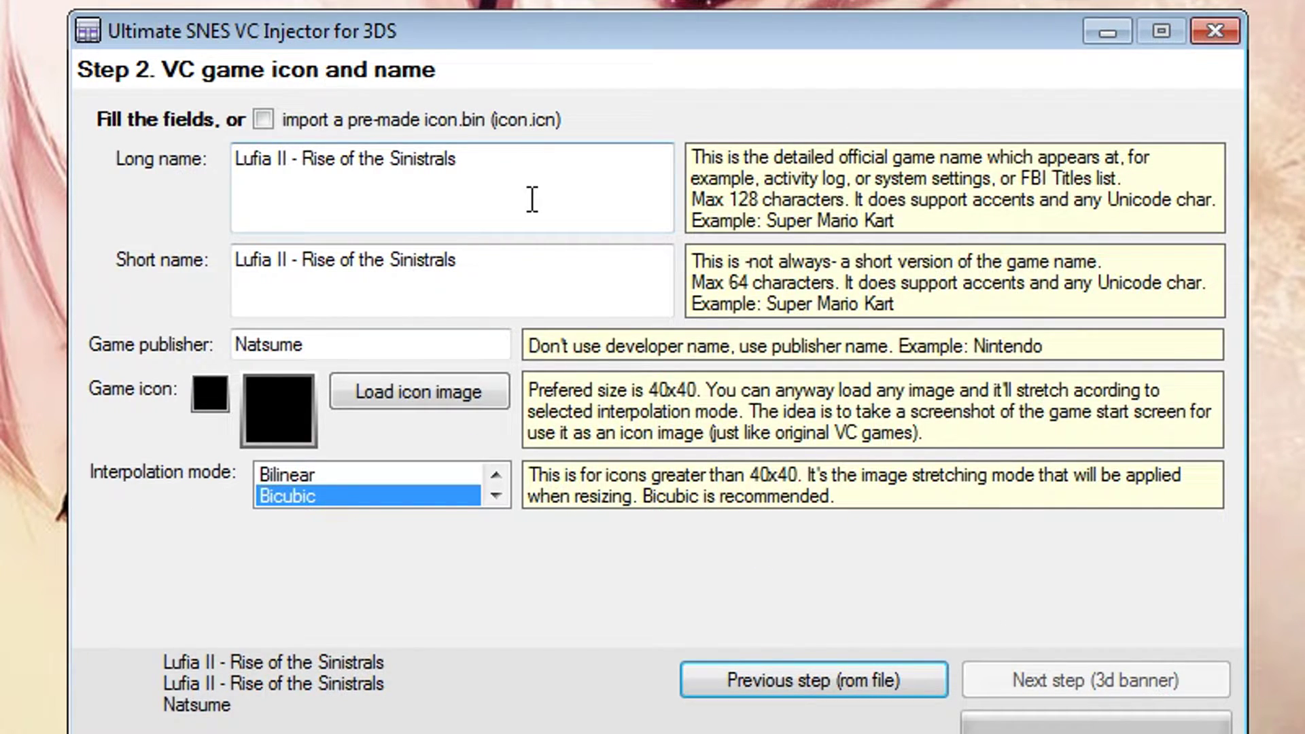
Step: Use the Lufia II PNG as the game icon and advance to the 3D banner step
click(394, 405)
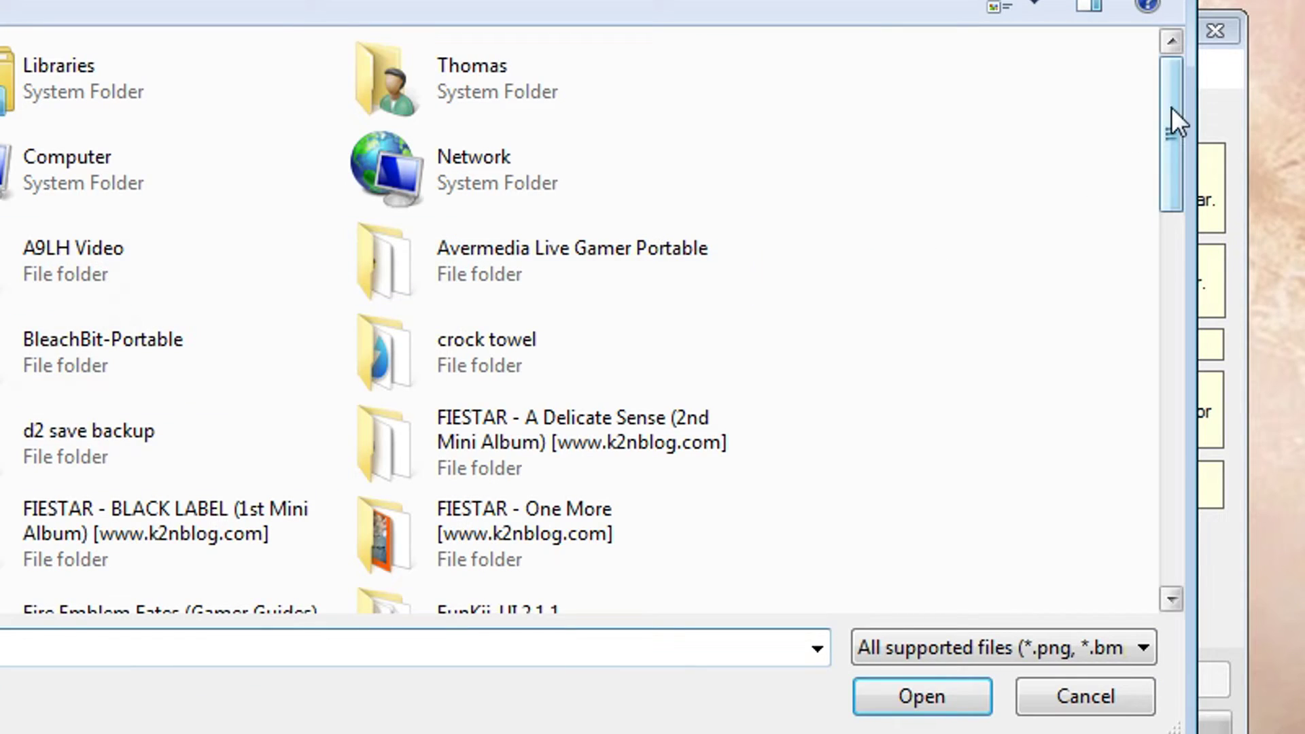
drag(1172, 107, 1131, 516)
double_click(509, 307)
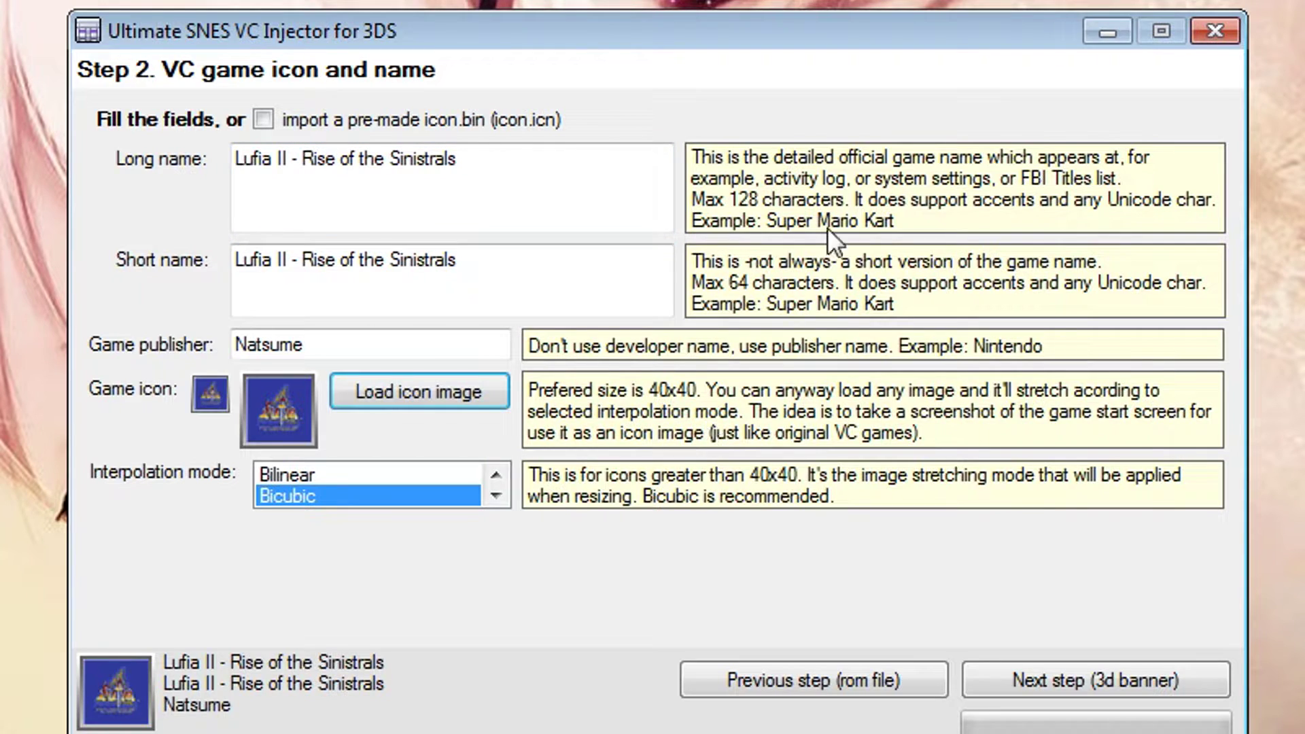
click(1070, 674)
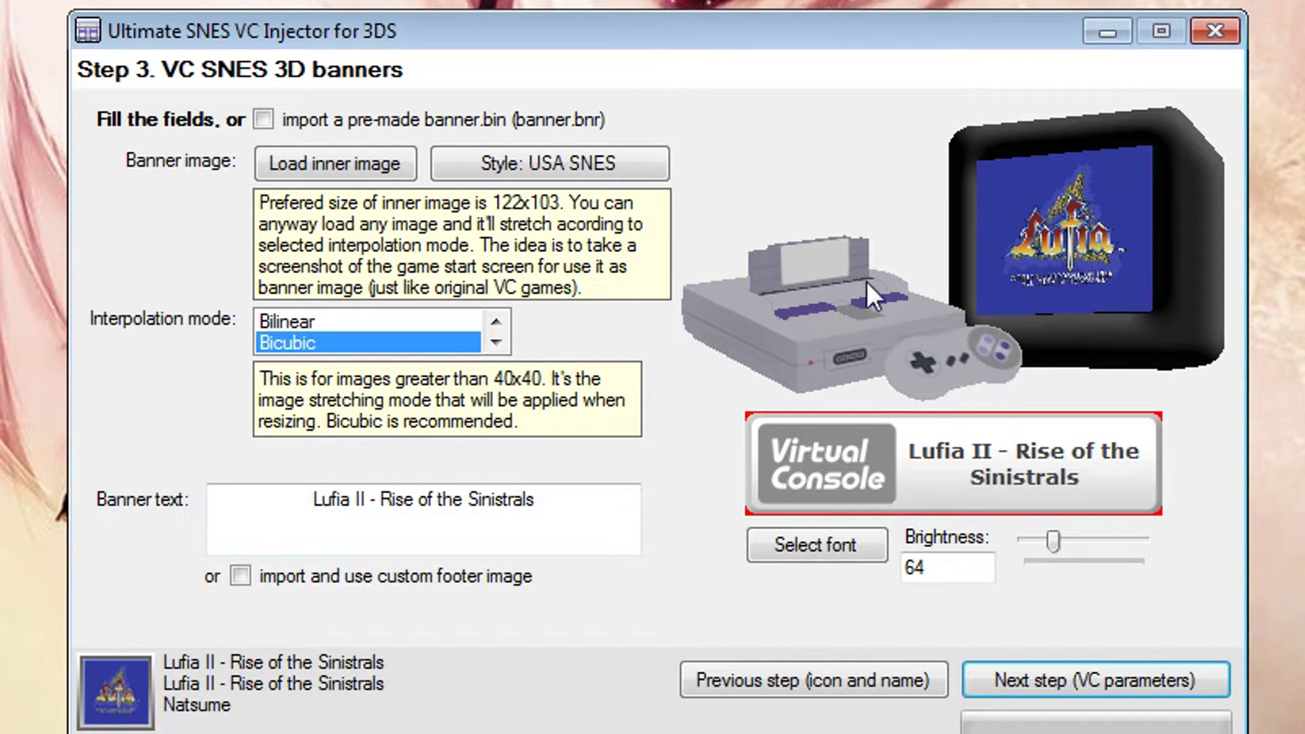
Step: Set the banner style to EUR / JAP SNES and move on to VC parameters
click(609, 172)
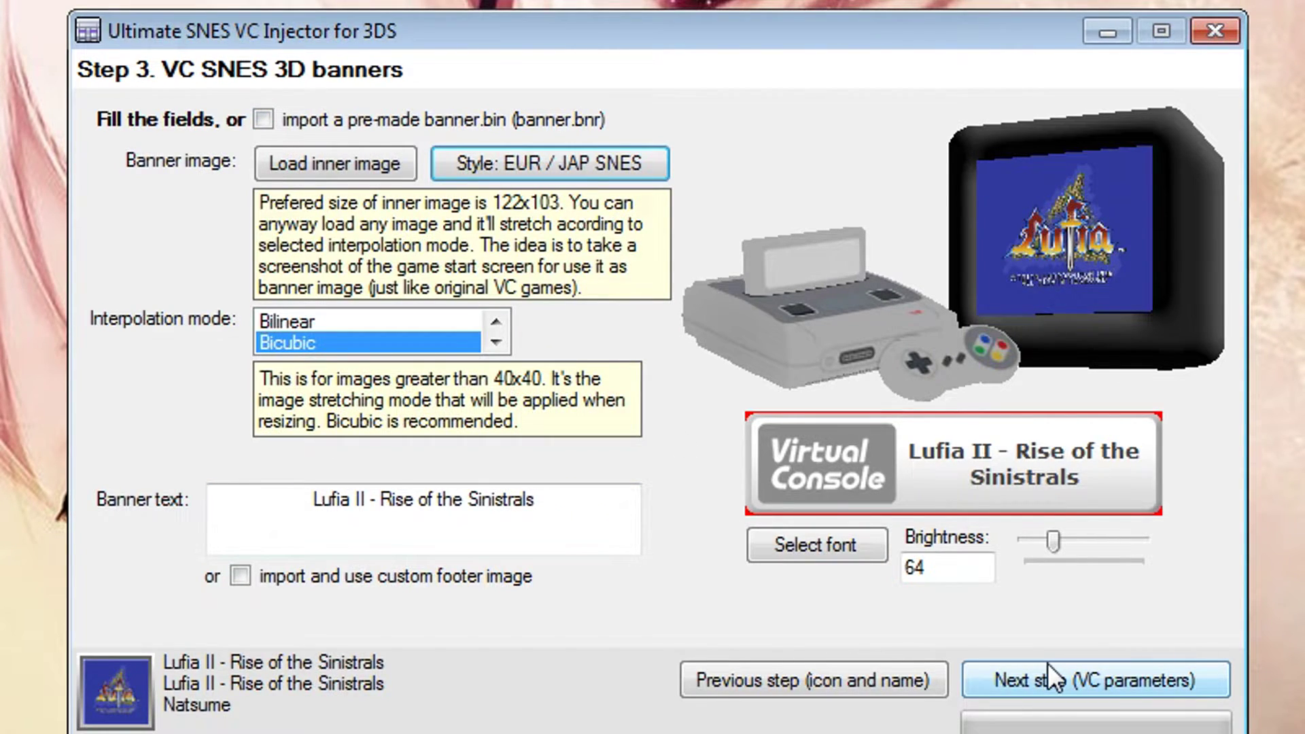
click(1086, 681)
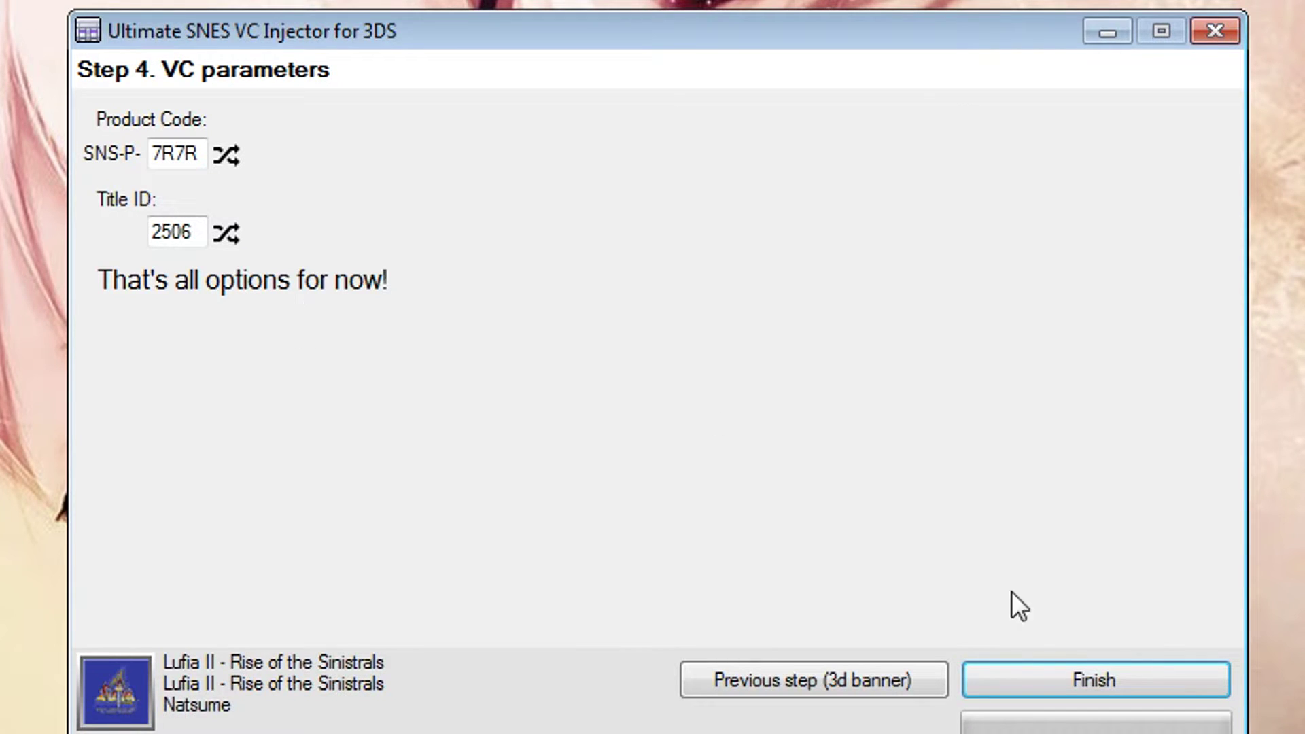
Step: Save the CIA as lufiaII on the Desktop and decline opening the output folder
click(1054, 671)
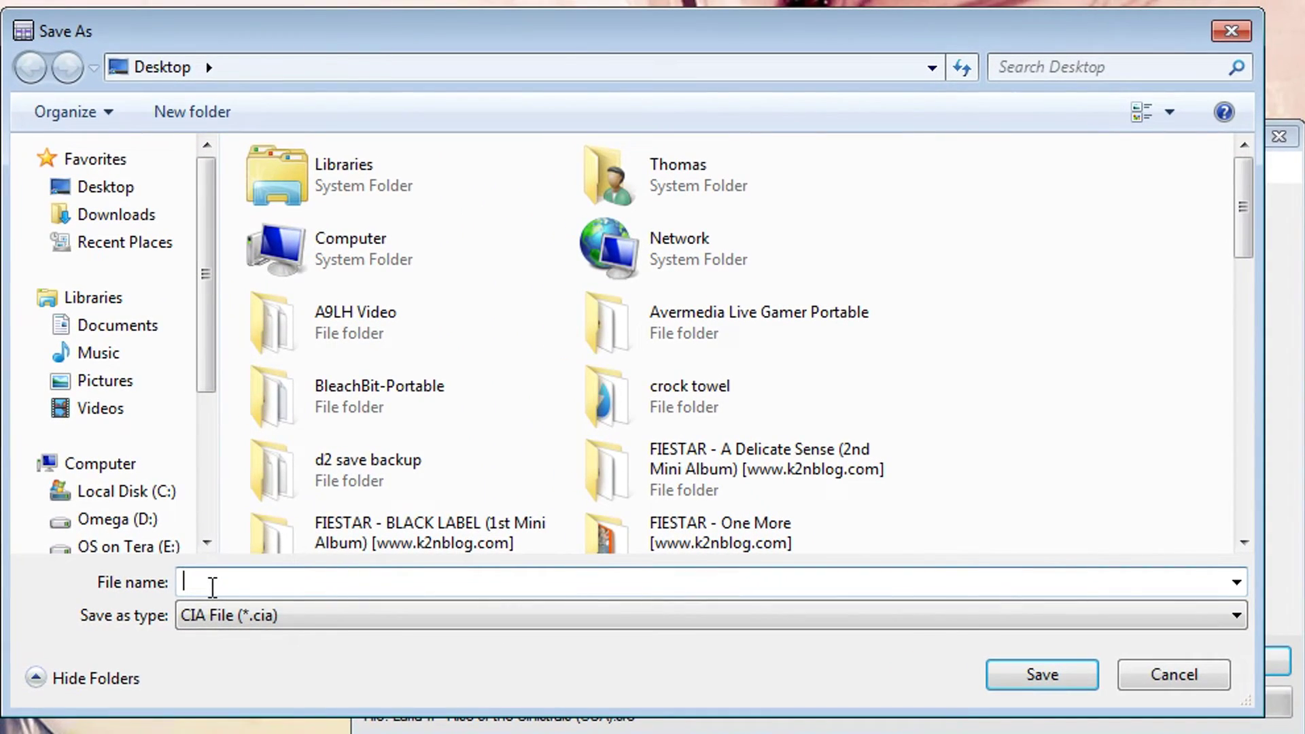
text(lufiaII)
click(1053, 675)
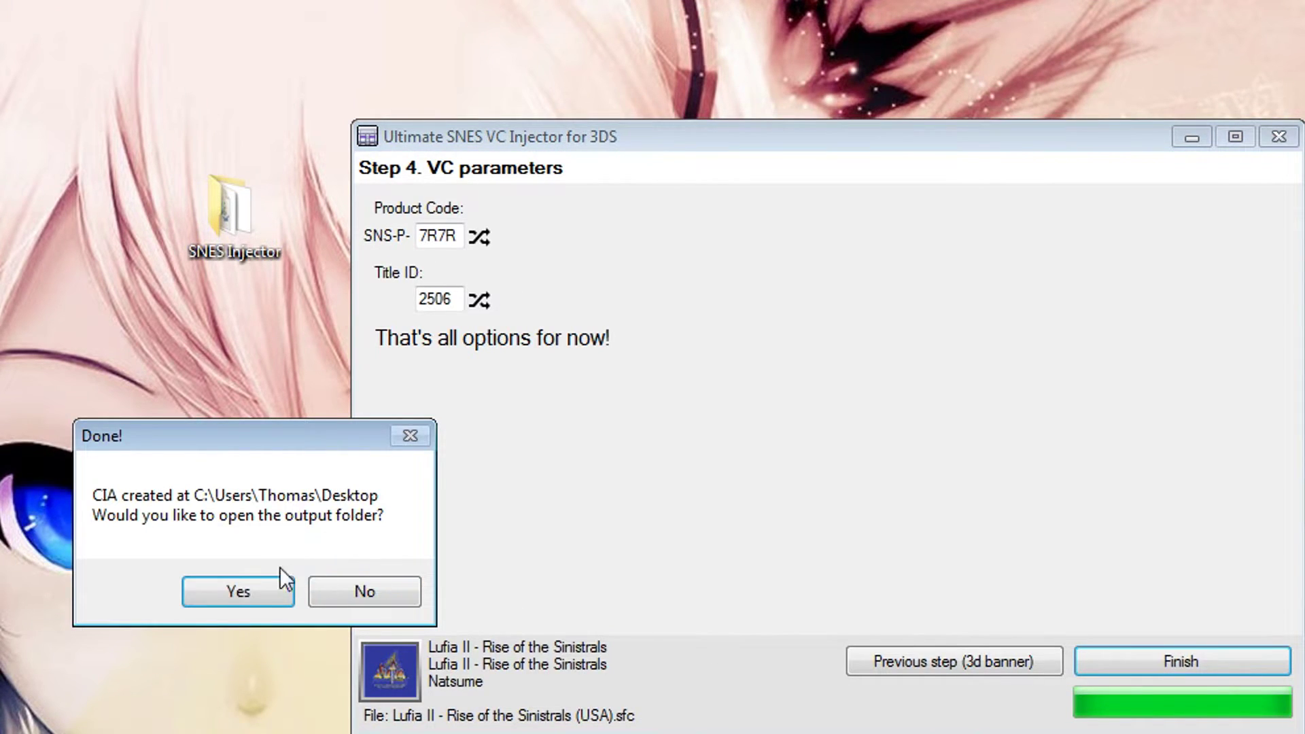
click(364, 601)
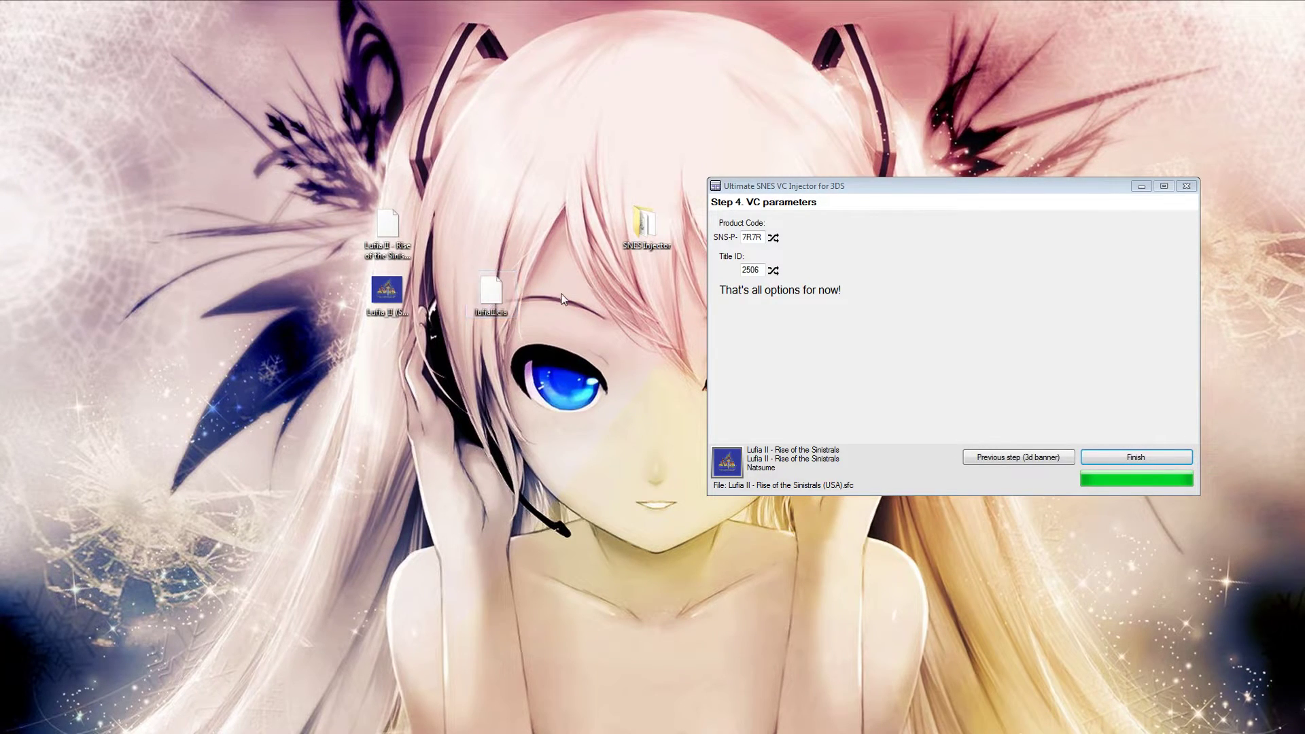
Step: Close the injector window and the SNES Injector Explorer window
click(1187, 187)
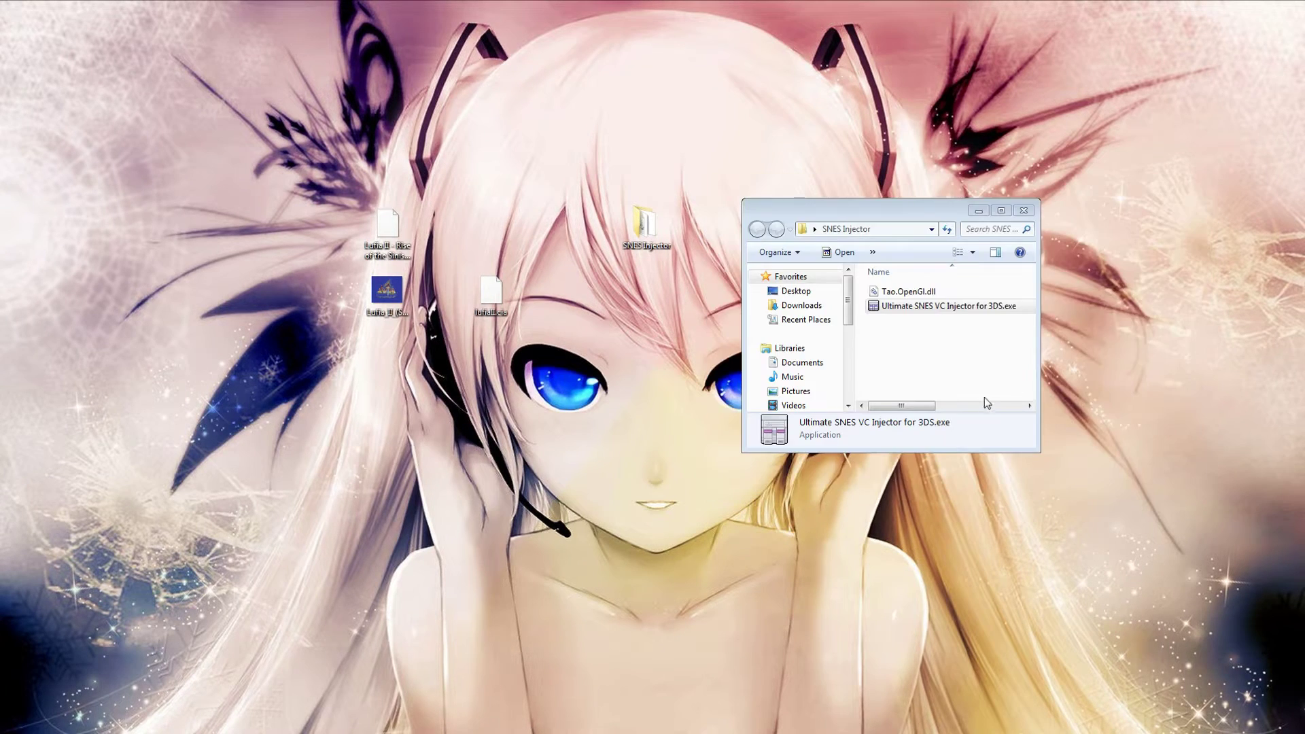
click(1026, 205)
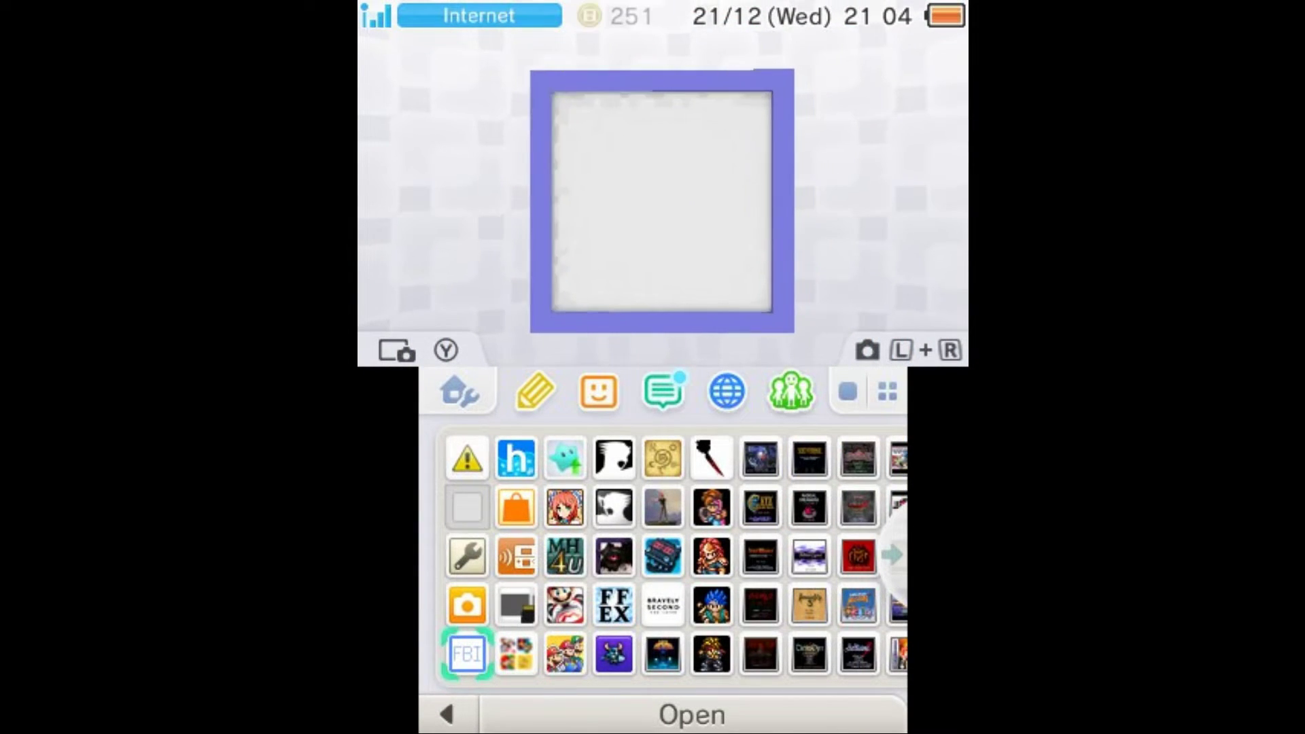
Step: Launch FBI, browse SD to the CIA folder and highlight Lufia2.cia (5.98 MiB, Region Free)
key(Up)
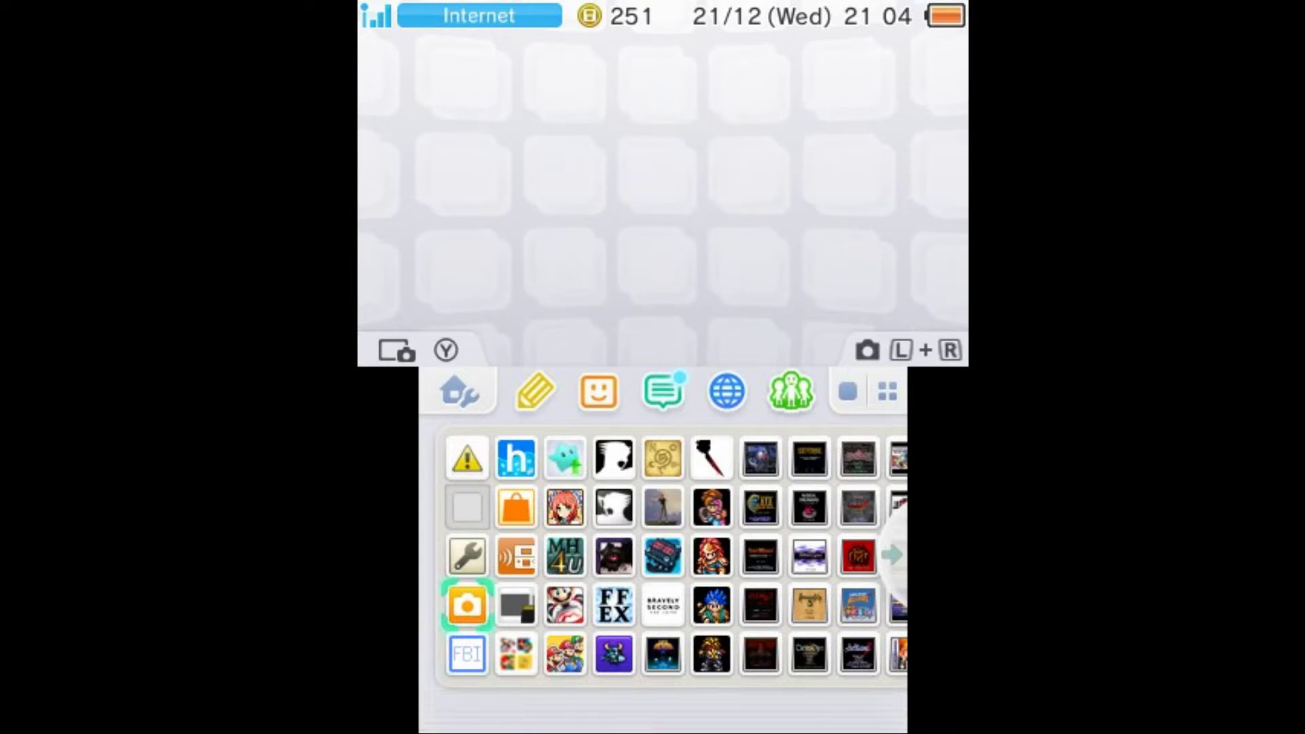
key(Down)
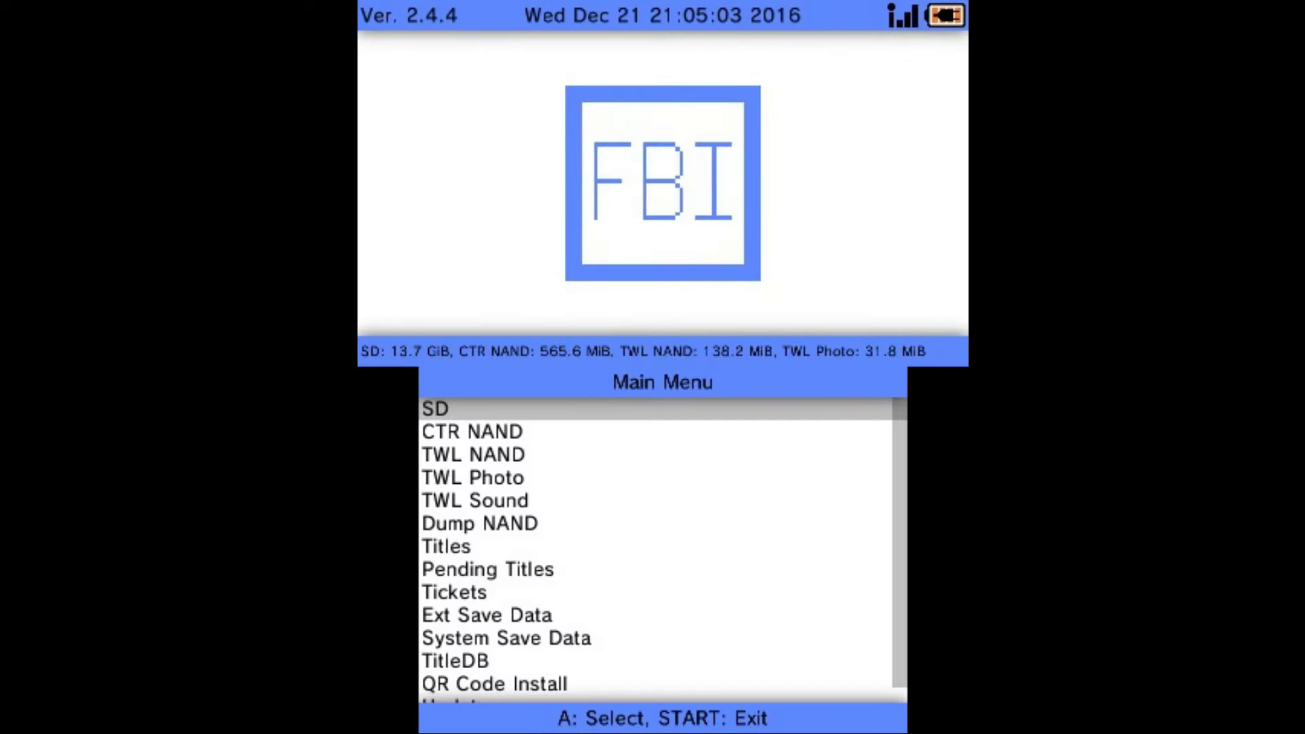
key(Return)
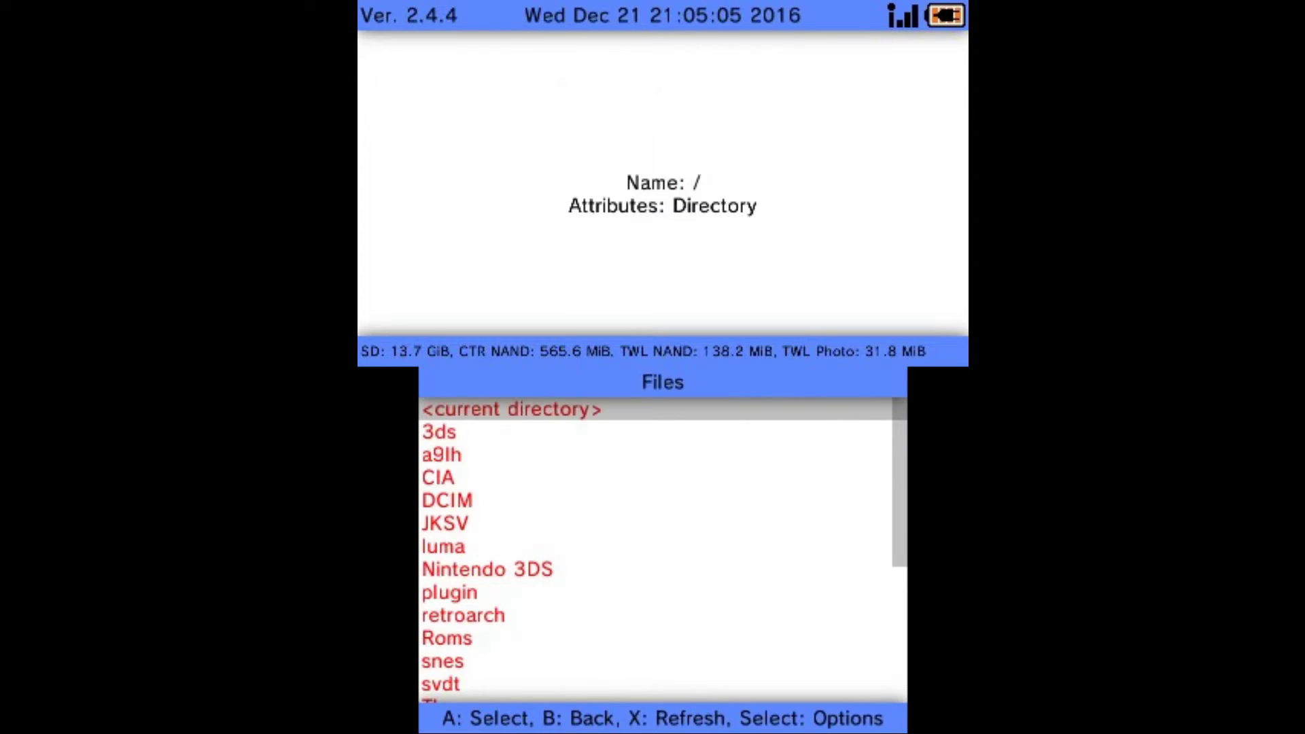
key(Down)
key(Down)
key(Down)
key(Return)
key(Down)
key(Down)
key(Down)
key(Down)
key(Down)
key(Down)
key(Down)
key(Down)
key(Down)
key(Down)
key(Down)
key(Down)
key(Down)
key(Down)
key(Down)
key(Down)
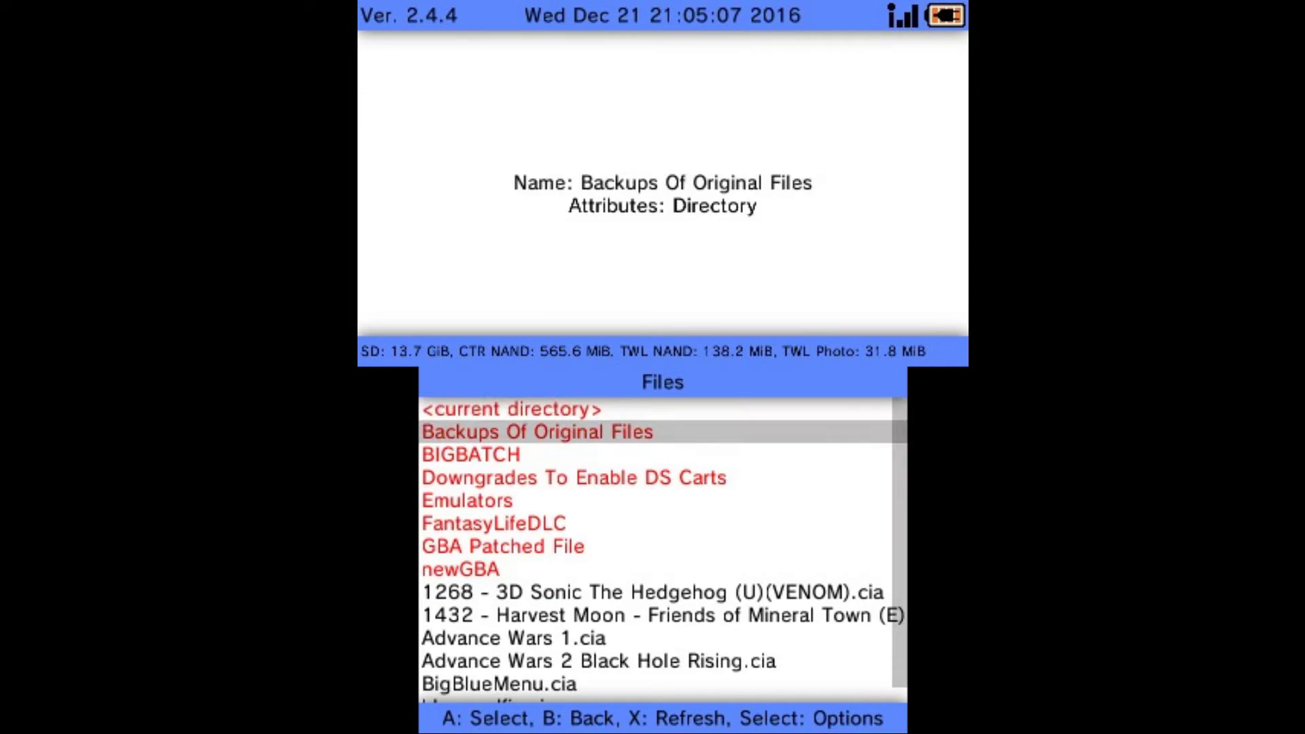
key(Down)
key(Down)
key(Down)
key(Down)
key(Down)
key(Down)
key(Down)
key(Up)
key(Up)
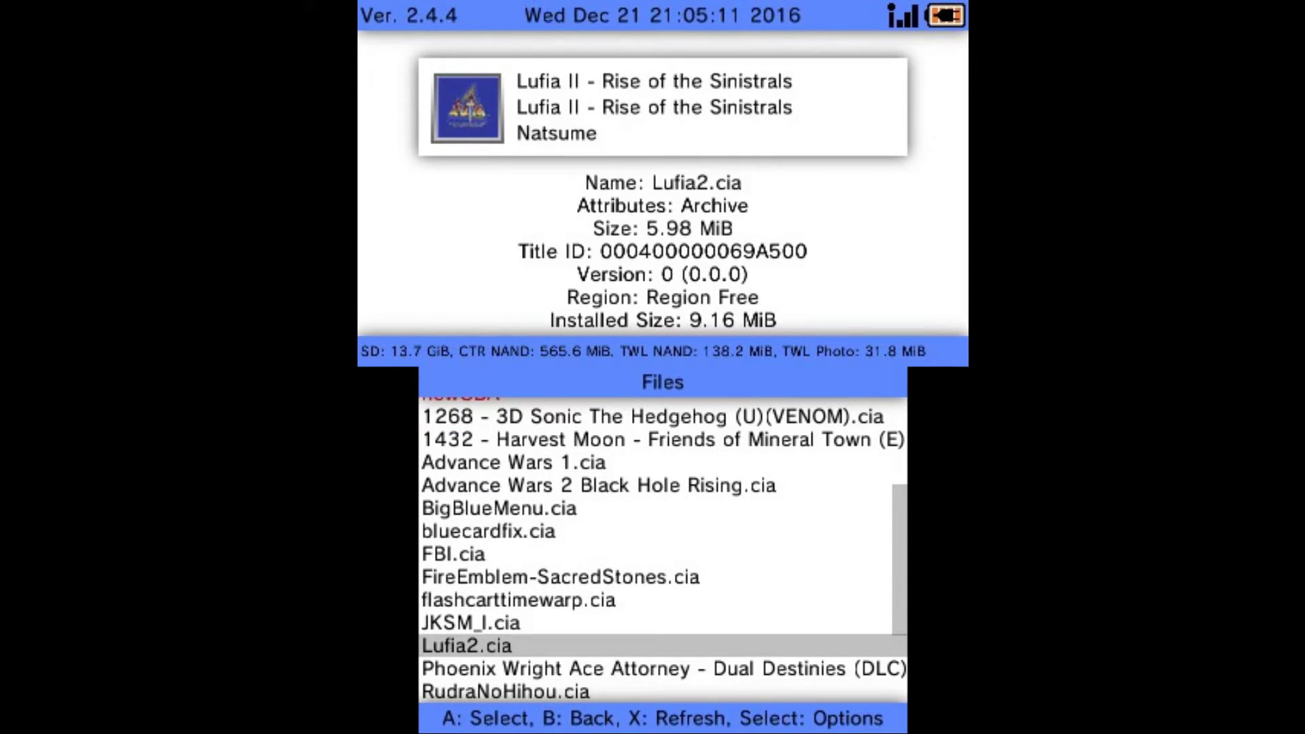
Step: Install Lufia2.cia with FBI, dismiss Install finished, and return to the HOME Menu
key(Return)
key(Return)
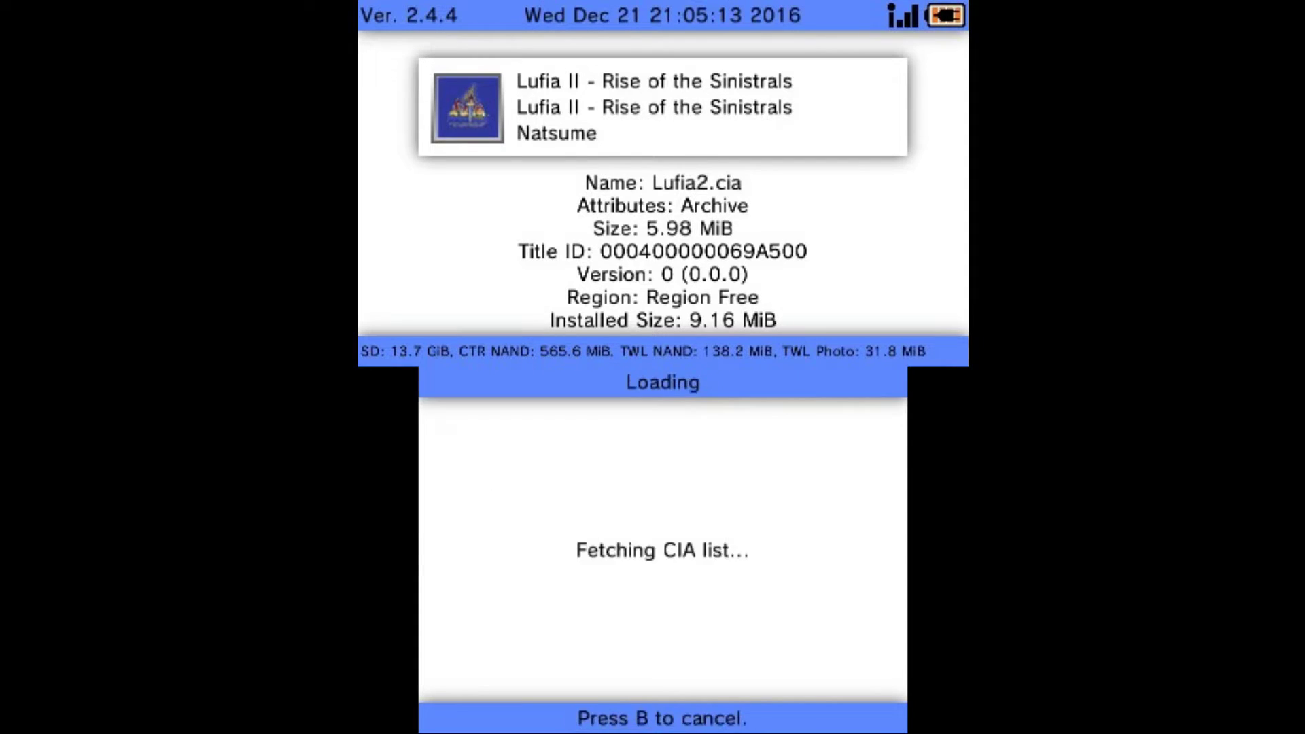
key(Return)
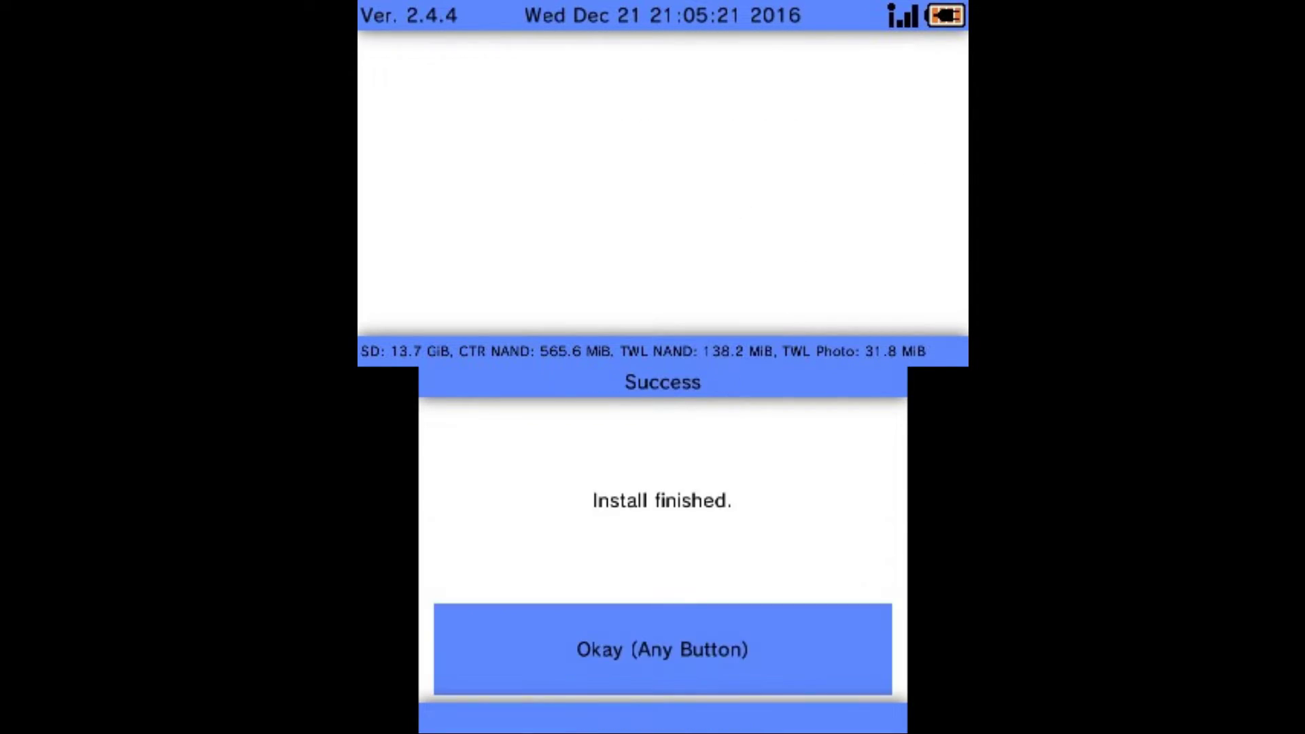
key(Return)
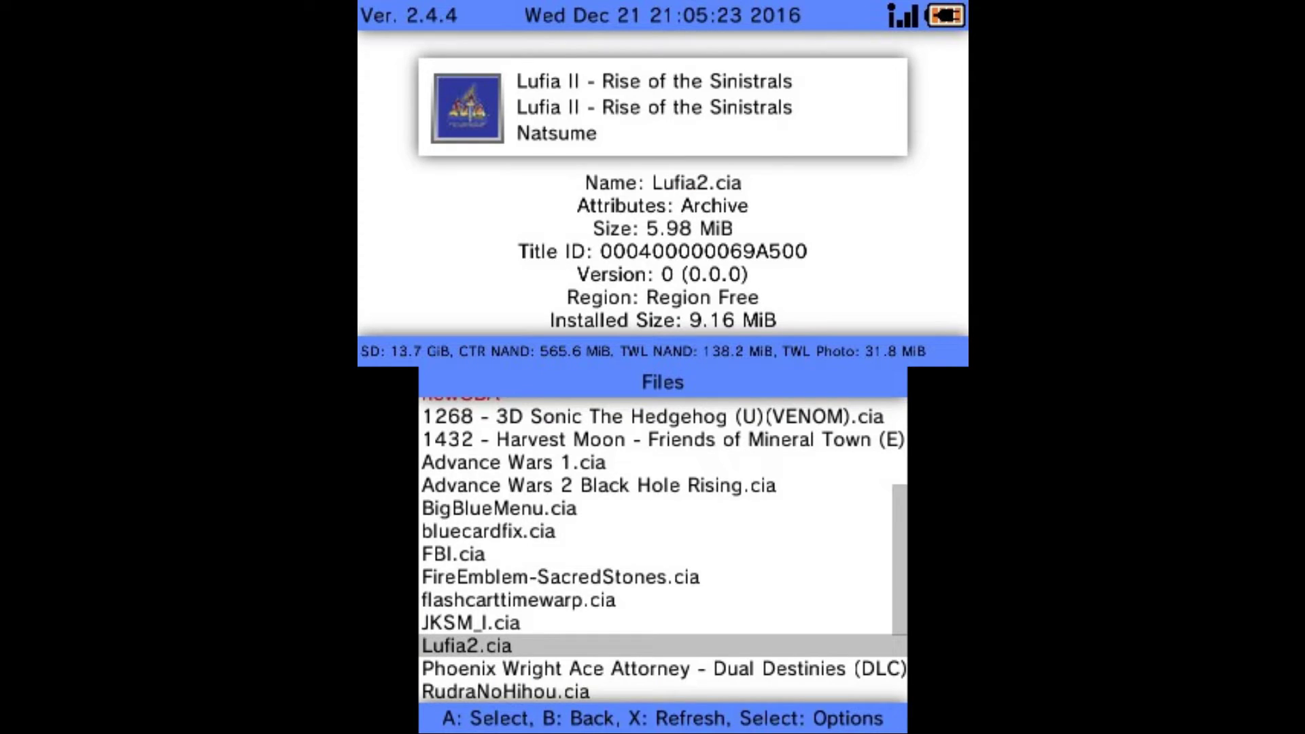
key(Home)
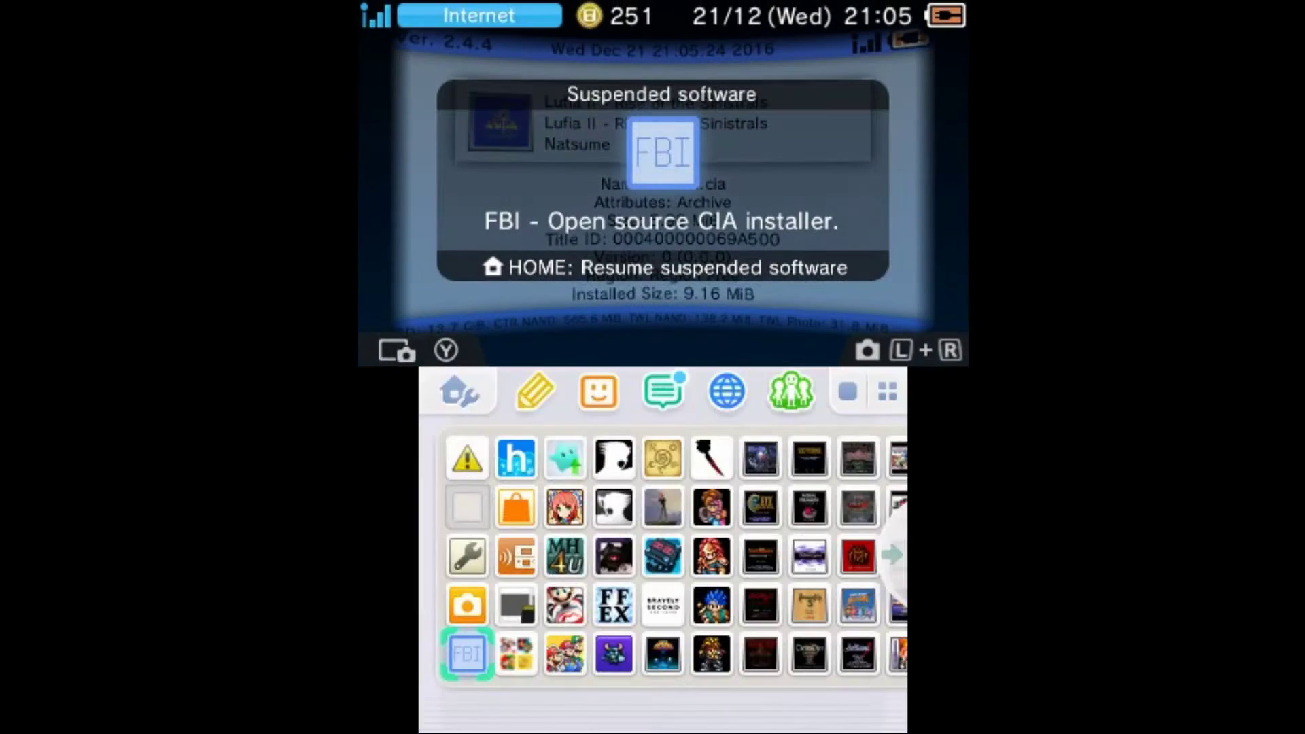
Step: Close FBI, acknowledge the new software notice, unwrap Lufia II and launch it
key(x)
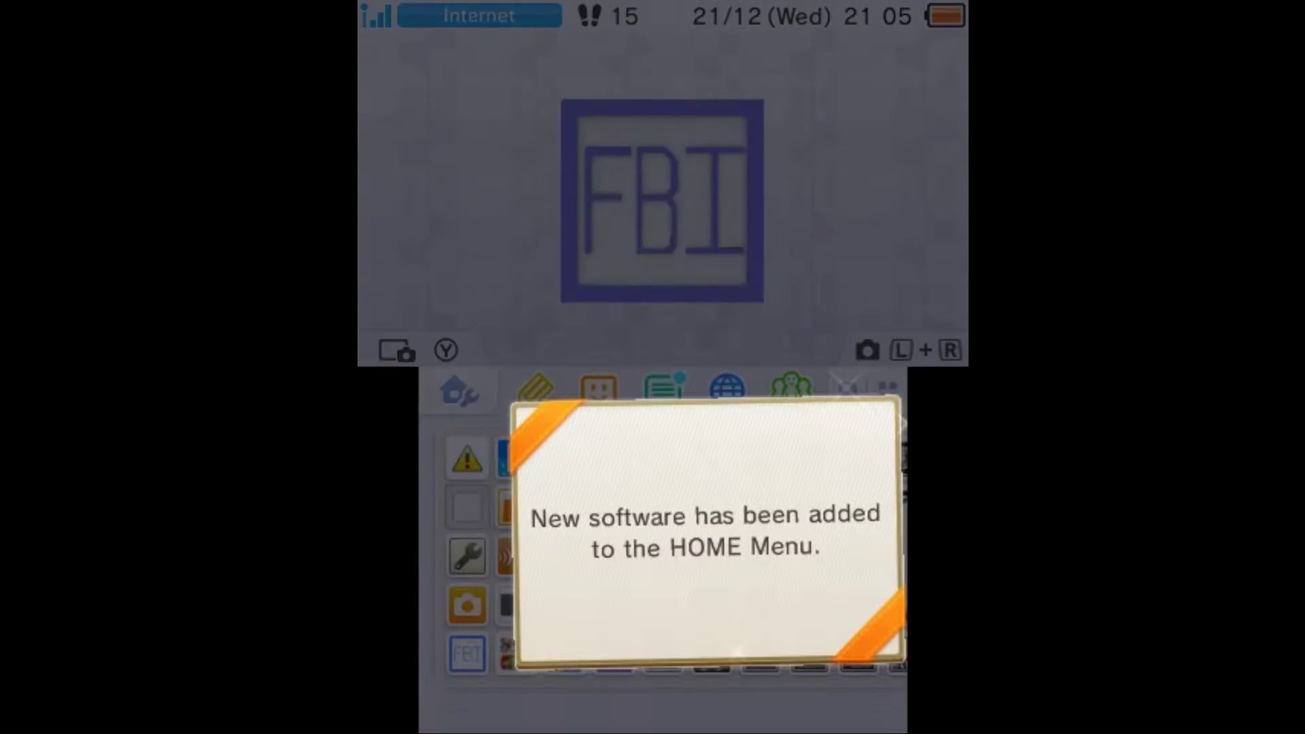
key(Return)
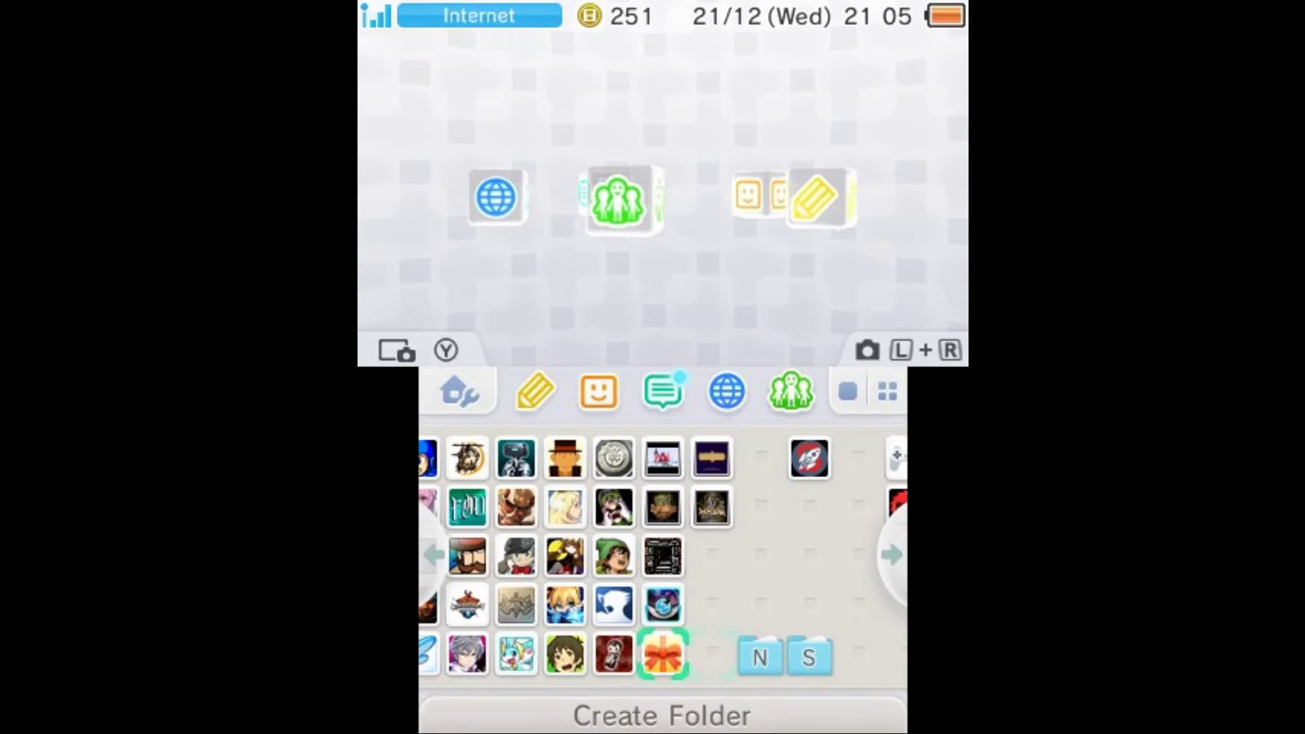
key(Return)
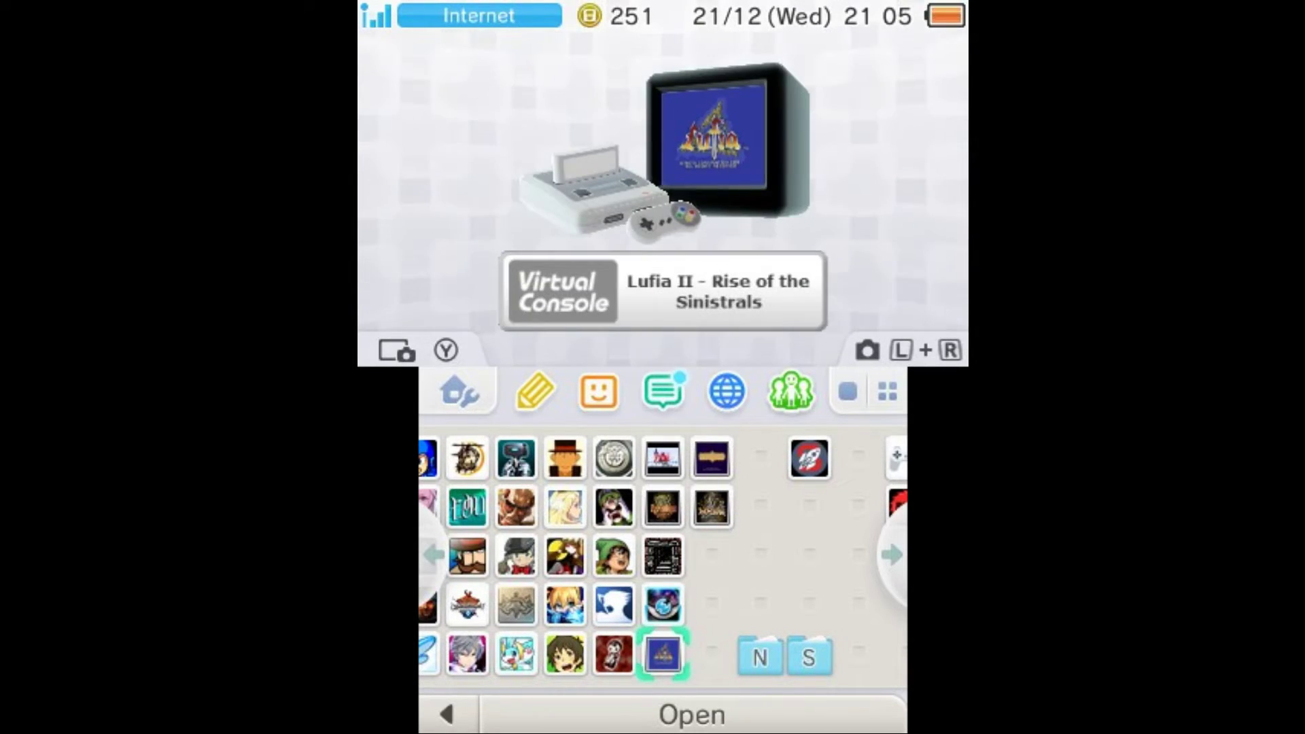
key(Return)
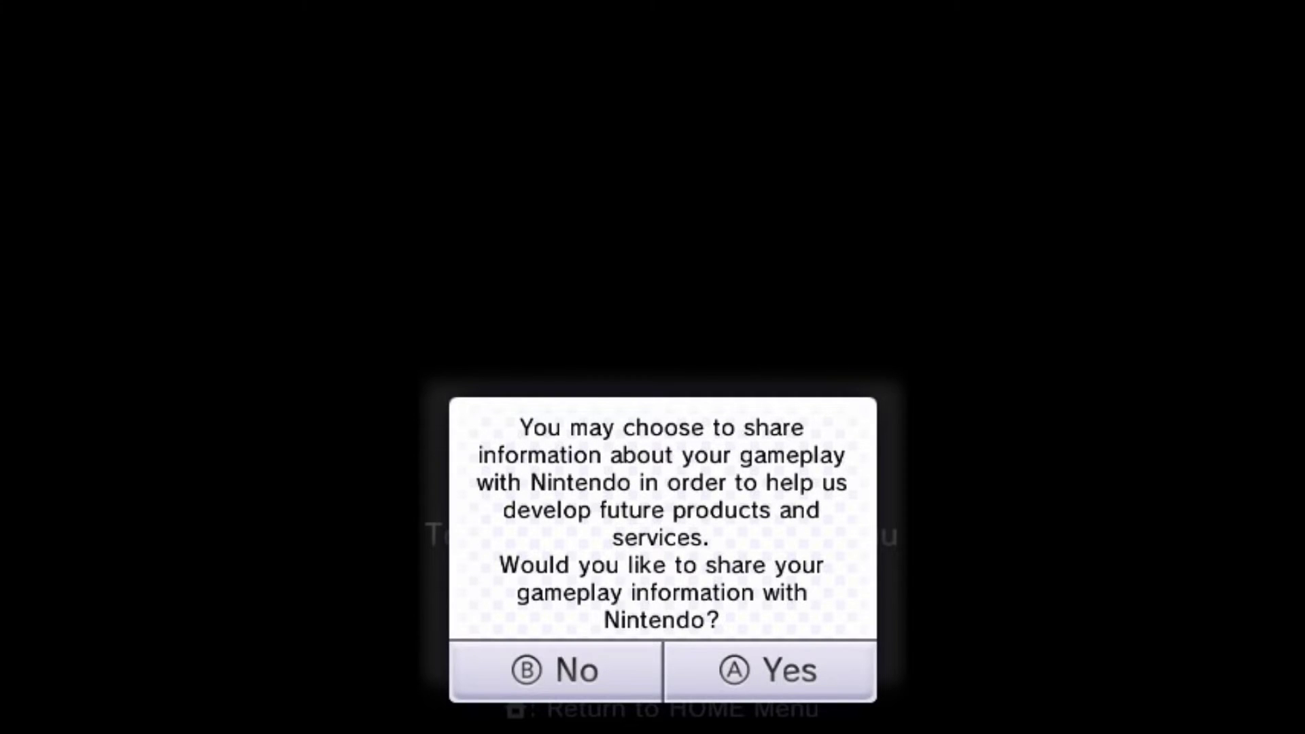
Step: Answer No to sharing gameplay information for Lufia II
key(b)
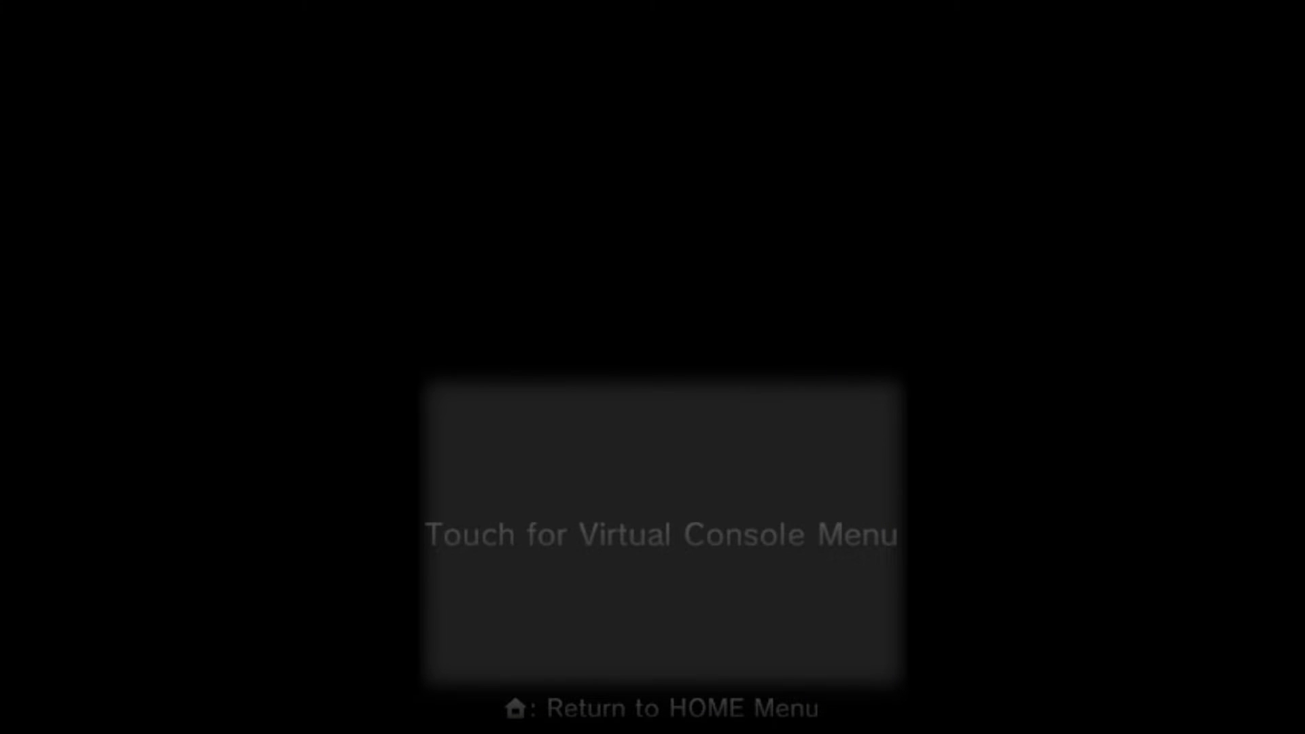